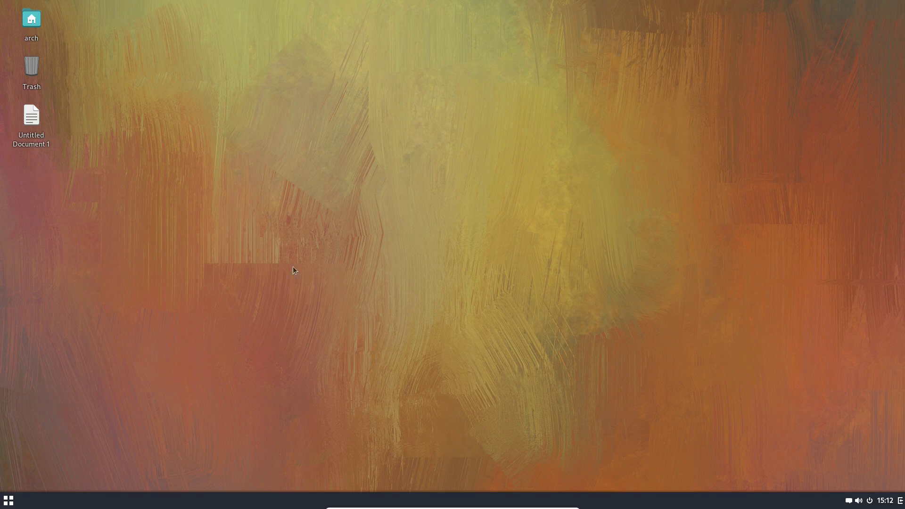
Step: Open the Raven side panel, start a log-out, and cancel it to stay in the session
{"action": "key", "text": "super"}
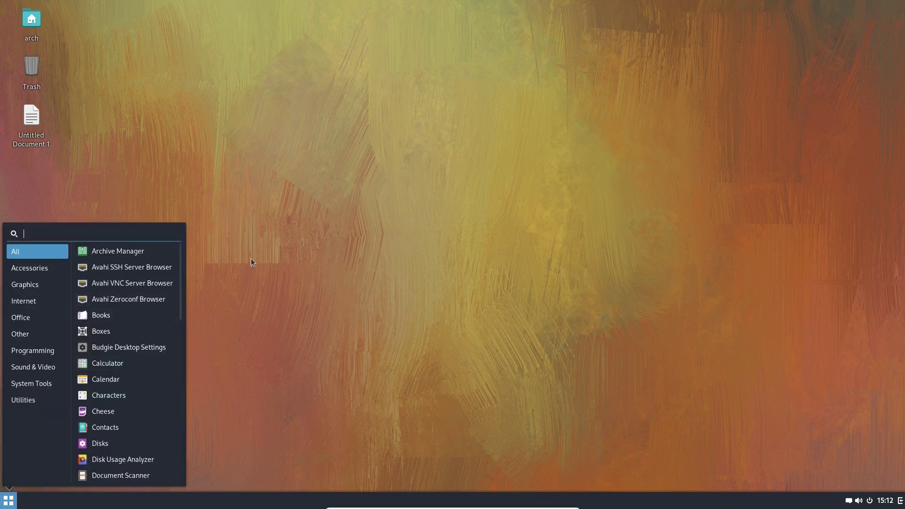
{"action": "left_click", "coordinate": [376, 284]}
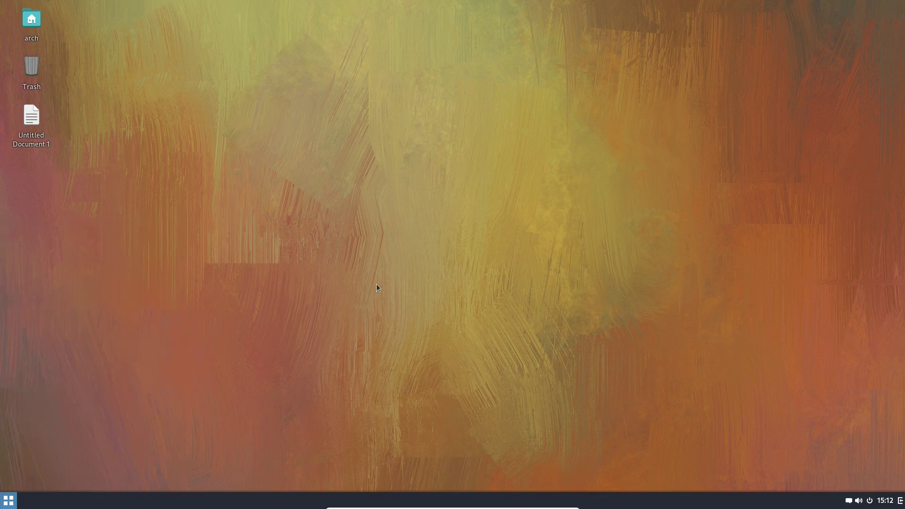
{"action": "left_click", "coordinate": [900, 501]}
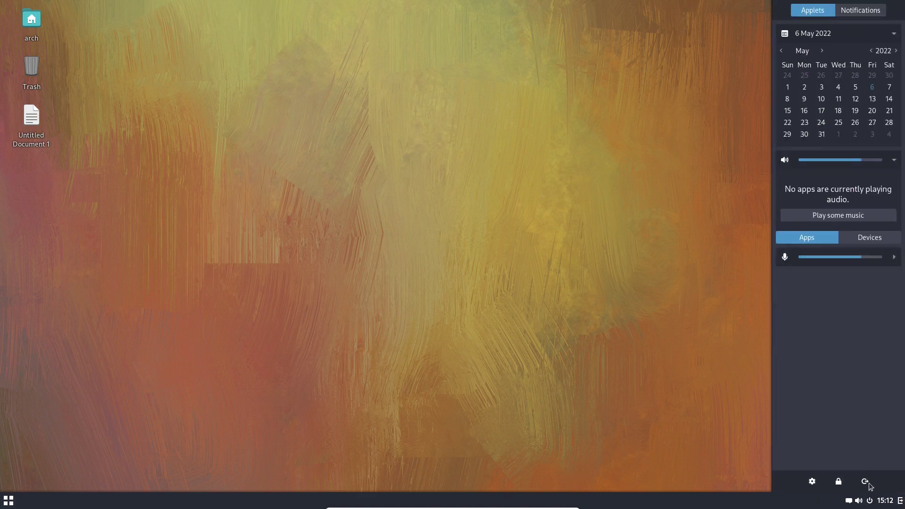
{"action": "left_click", "coordinate": [866, 484]}
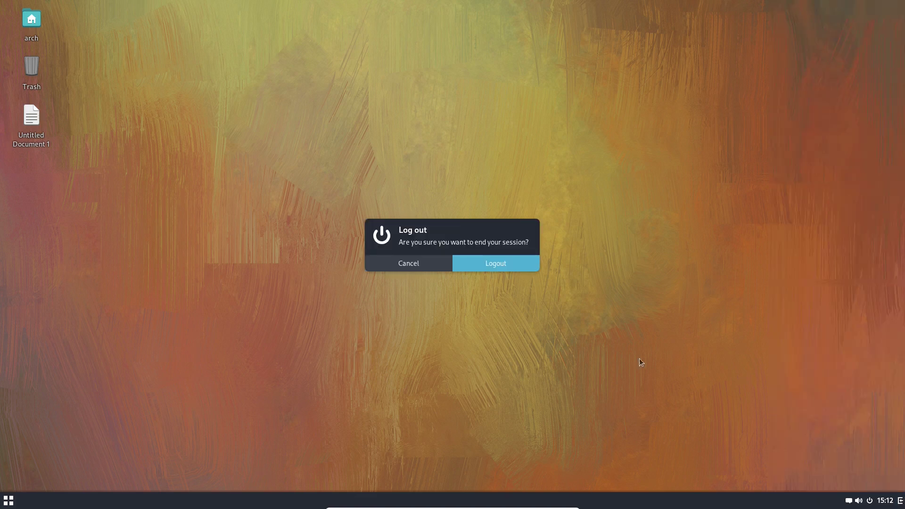
{"action": "left_click", "coordinate": [433, 265]}
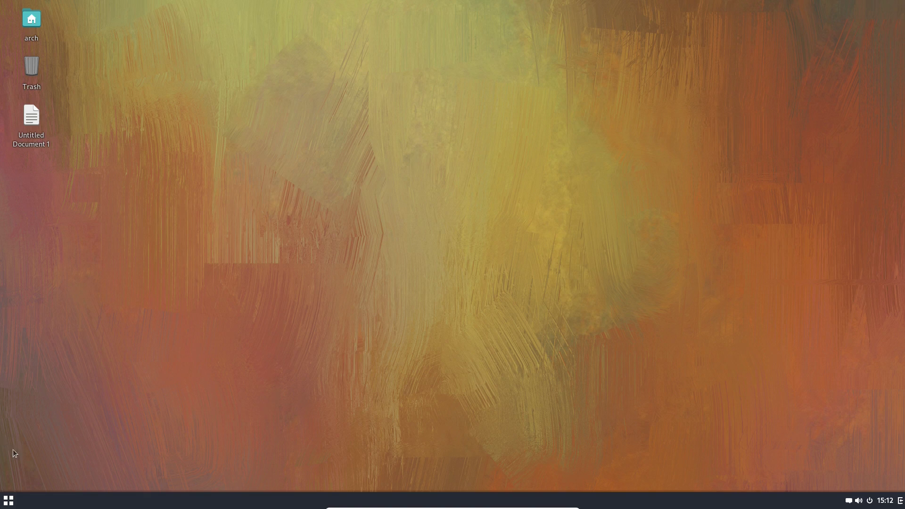
Step: Launch Budgie Desktop Settings via a 'budg' menu search and set HighContrast widgets with hicolor icons
{"action": "left_click", "coordinate": [8, 500]}
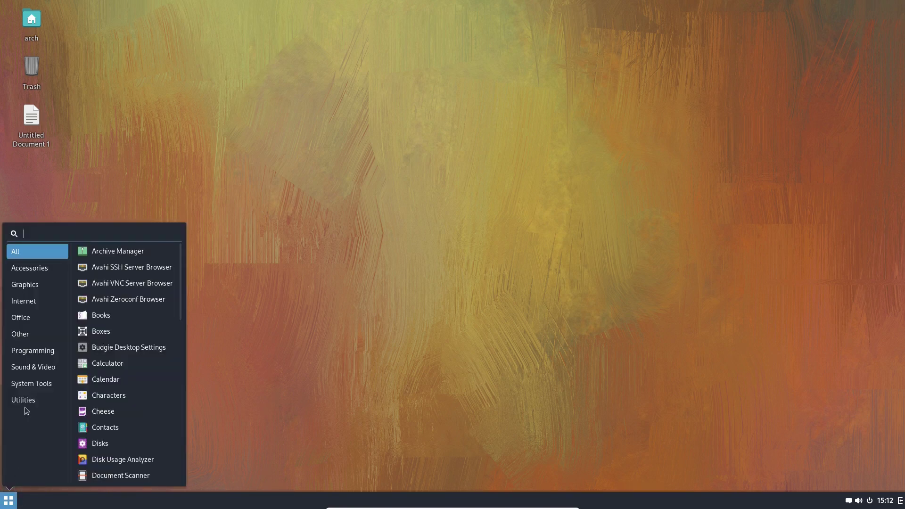
{"action": "type", "text": "budg"}
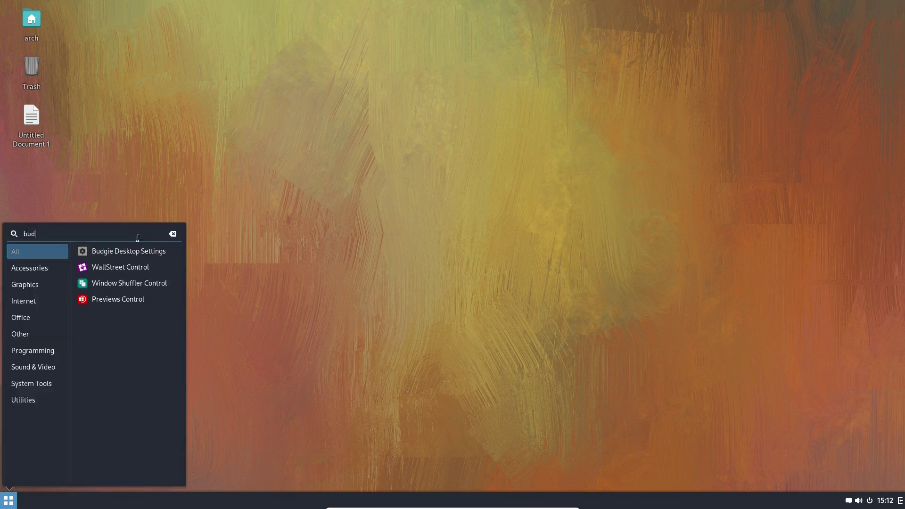
{"action": "left_click", "coordinate": [142, 249]}
{"action": "left_click", "coordinate": [415, 121]}
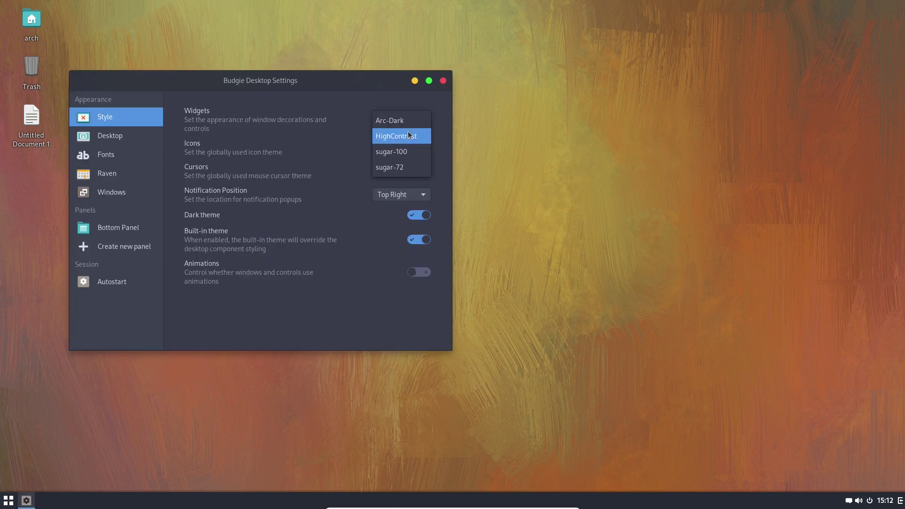
{"action": "left_click", "coordinate": [419, 136]}
{"action": "left_click", "coordinate": [421, 147]}
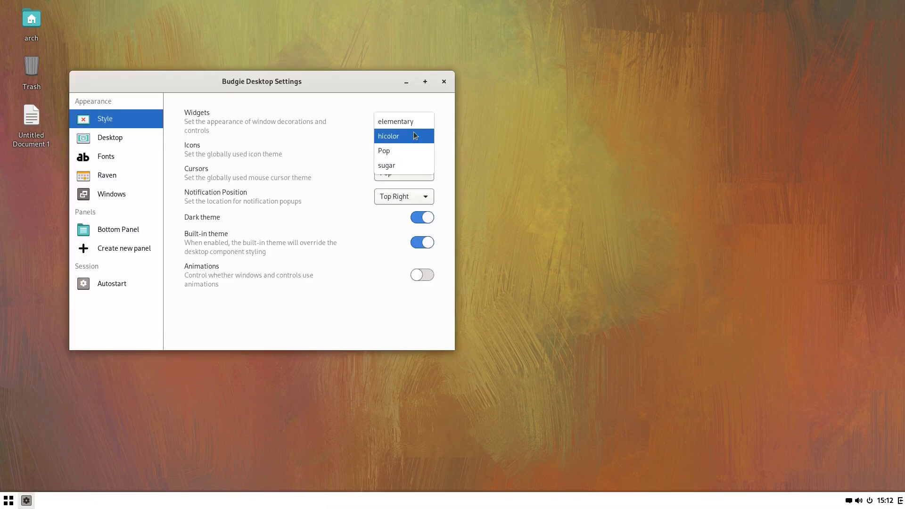
{"action": "left_click", "coordinate": [412, 137]}
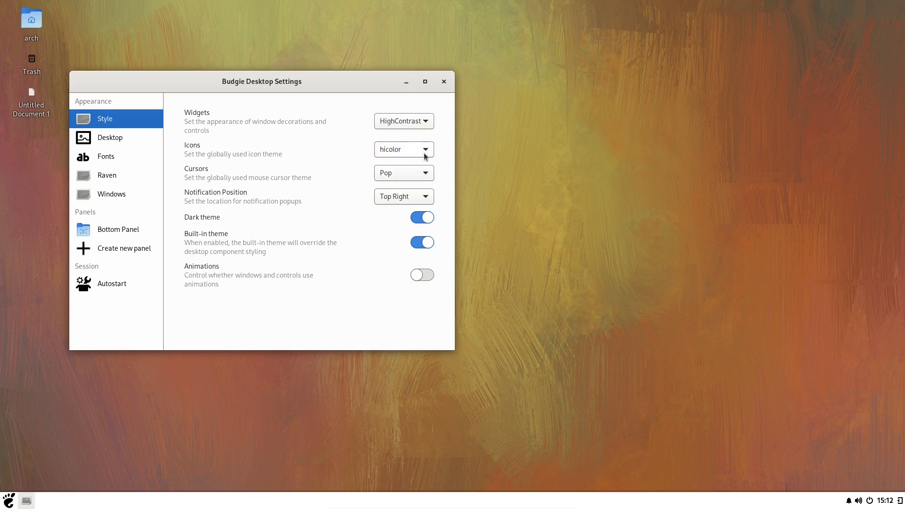
Step: Turn off dark and built-in themes, set Adwaita cursors, keep notifications Top Right, and close settings
{"action": "left_click", "coordinate": [426, 217]}
{"action": "left_click", "coordinate": [424, 242]}
{"action": "left_click", "coordinate": [414, 173]}
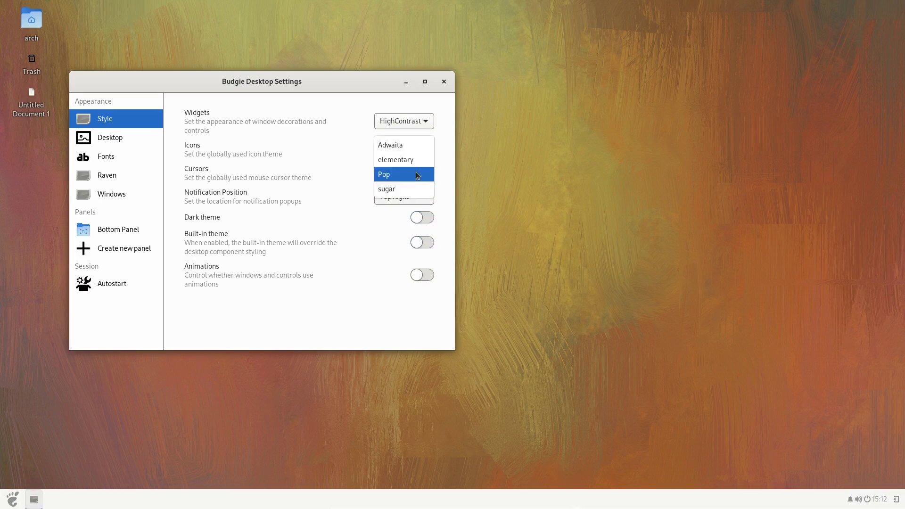
{"action": "left_click", "coordinate": [408, 150]}
{"action": "left_click", "coordinate": [422, 198]}
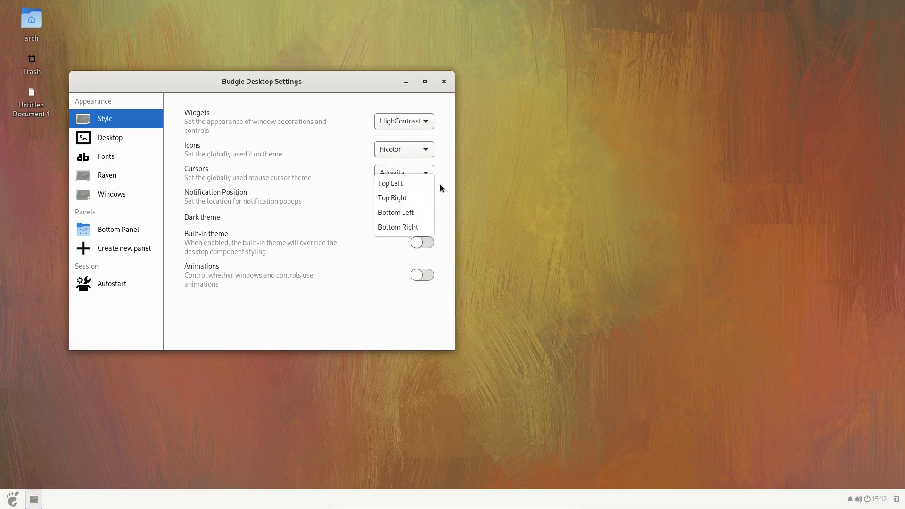
{"action": "left_click", "coordinate": [445, 146]}
{"action": "left_click", "coordinate": [444, 81]}
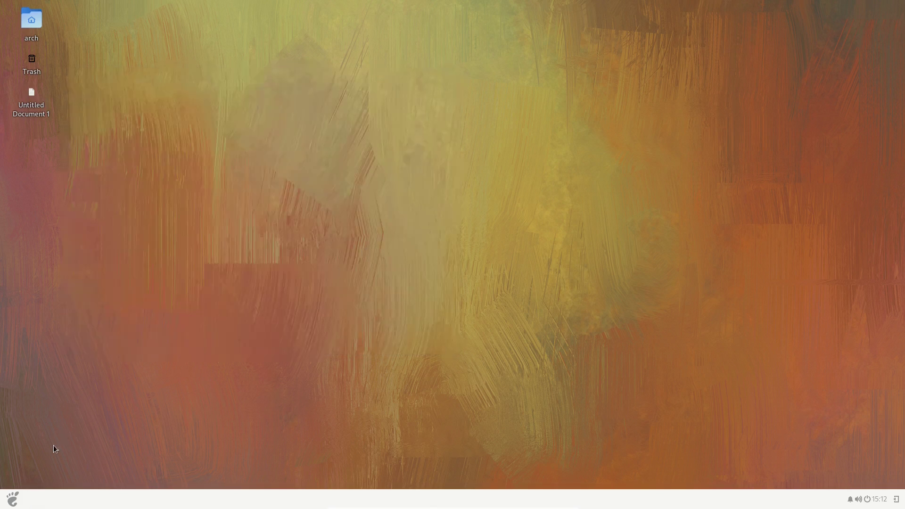
{"action": "left_click", "coordinate": [8, 502]}
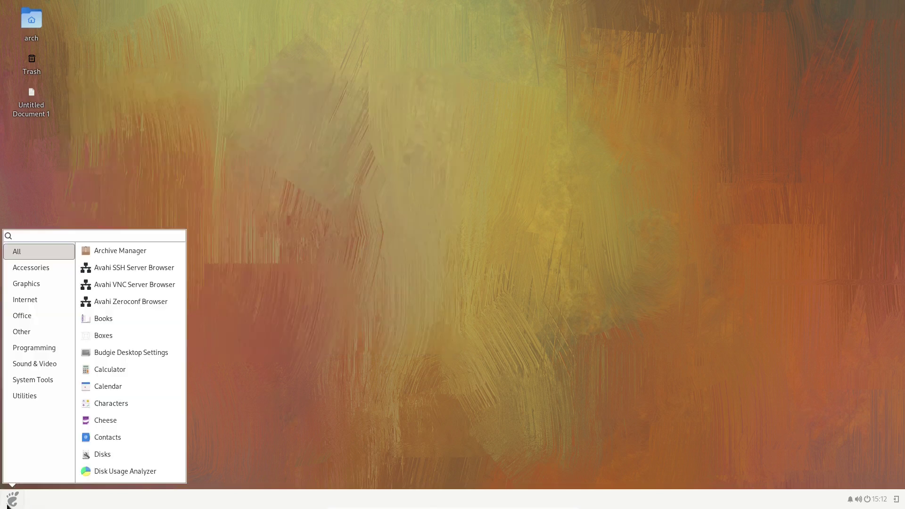
Step: Toggle the application menu a few times, then search 'bu' and relaunch Budgie Desktop Settings
{"action": "left_click", "coordinate": [325, 274]}
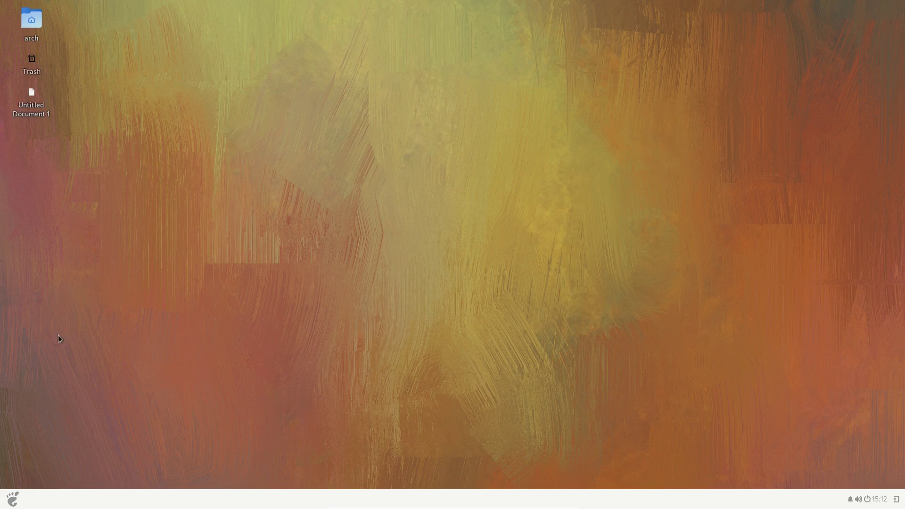
{"action": "left_click", "coordinate": [18, 496]}
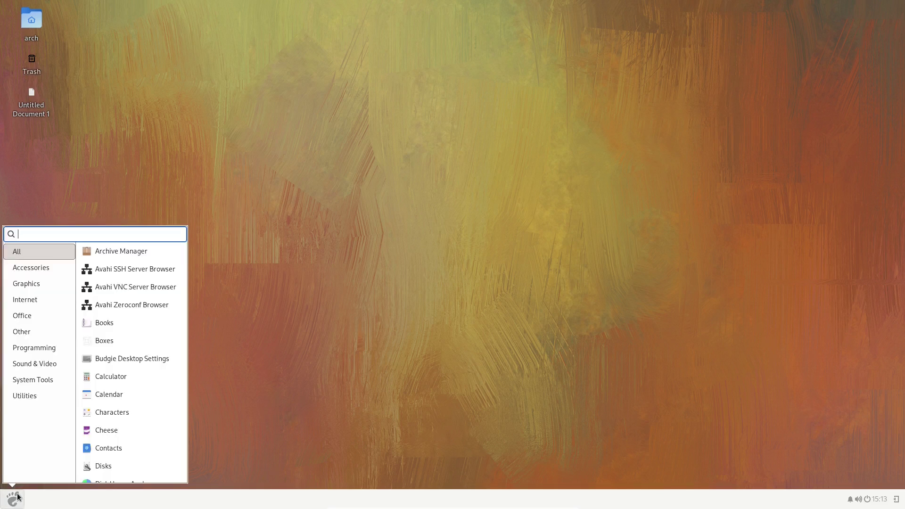
{"action": "left_click", "coordinate": [18, 497]}
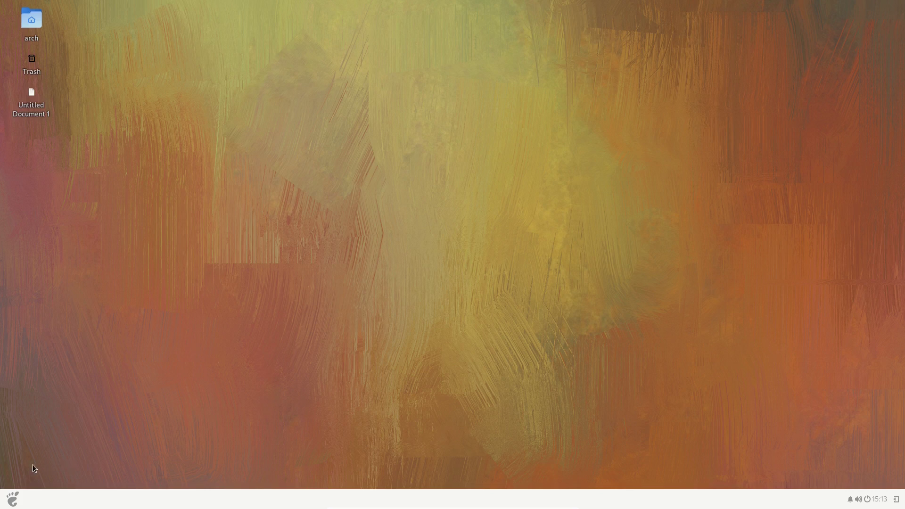
{"action": "left_click", "coordinate": [19, 495]}
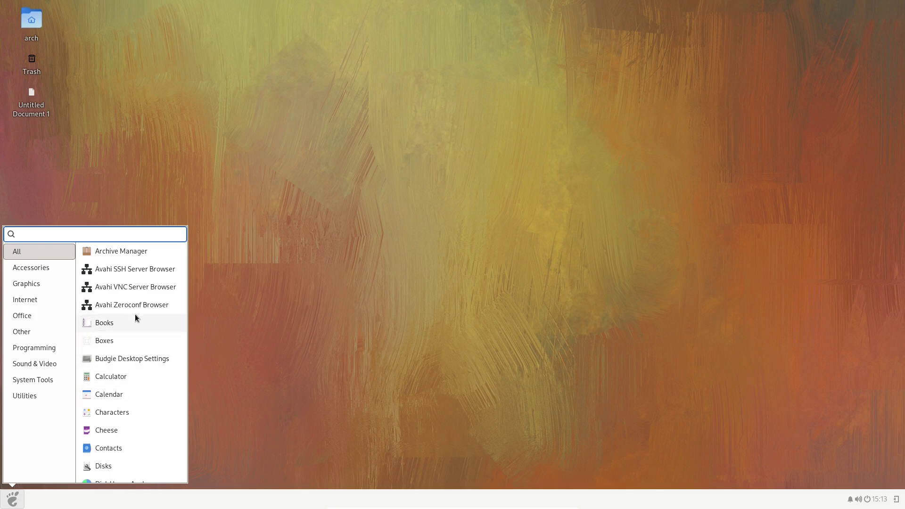
{"action": "type", "text": "bu"}
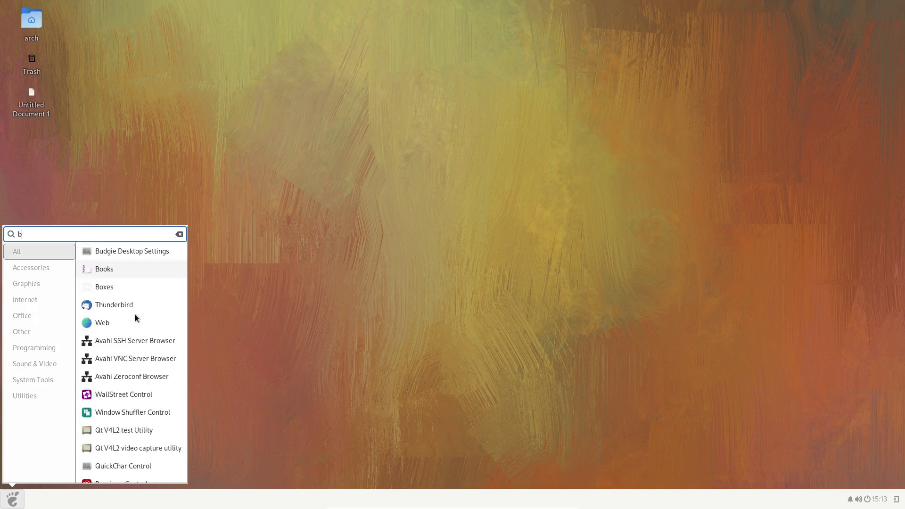
{"action": "left_click", "coordinate": [137, 253]}
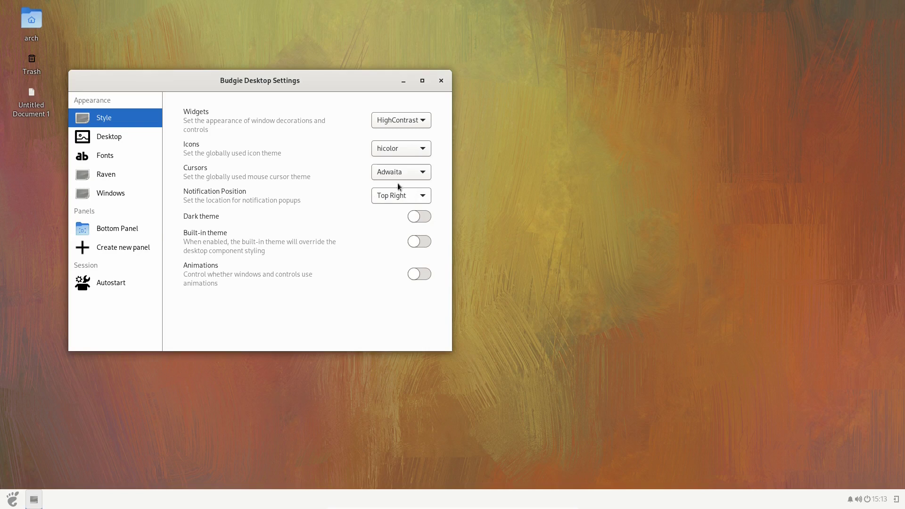
Step: Move the settings window toward the screen centre and switch the widget theme to Arc-Dark
{"action": "left_click_drag", "start_coordinate": [345, 85], "coordinate": [545, 69]}
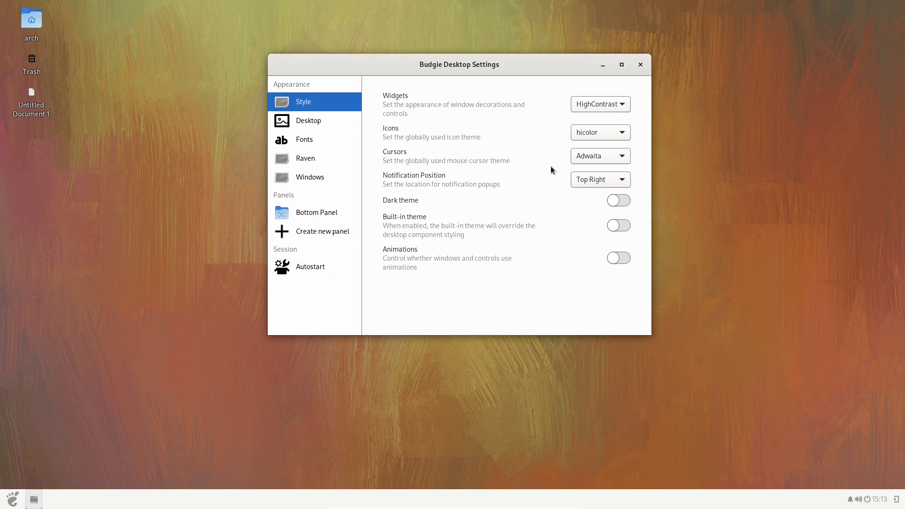
{"action": "left_click", "coordinate": [622, 104]}
{"action": "left_click", "coordinate": [609, 90]}
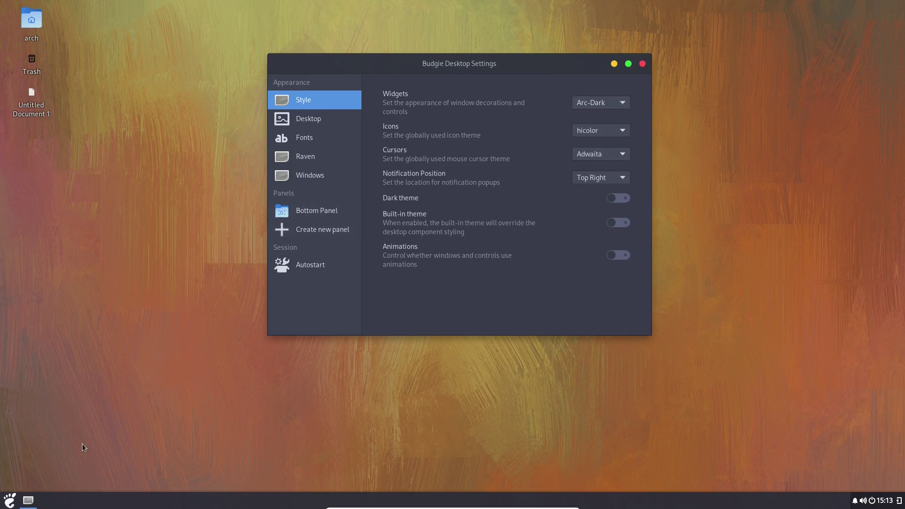
{"action": "left_click", "coordinate": [6, 497]}
{"action": "left_click", "coordinate": [6, 497]}
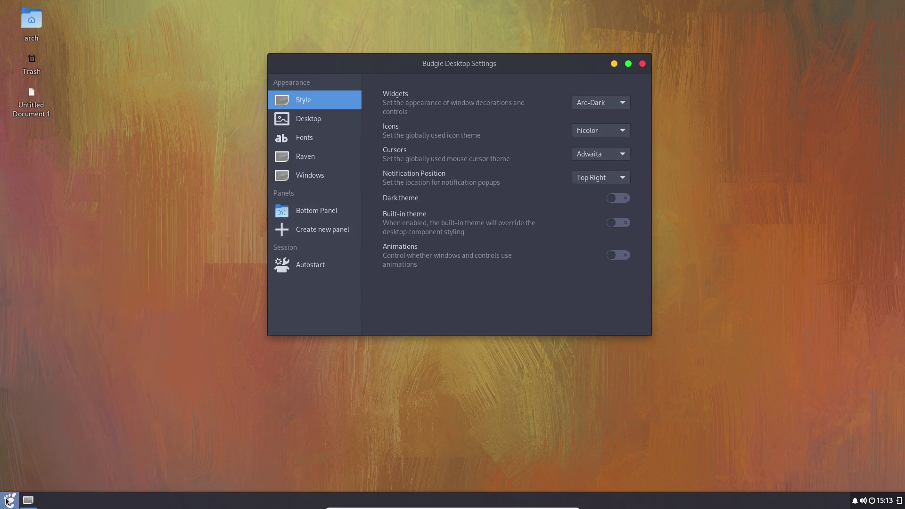
Step: Preview the sugar-100 and sugar-72 widget themes, then settle back on Arc-Dark
{"action": "left_click", "coordinate": [621, 103]}
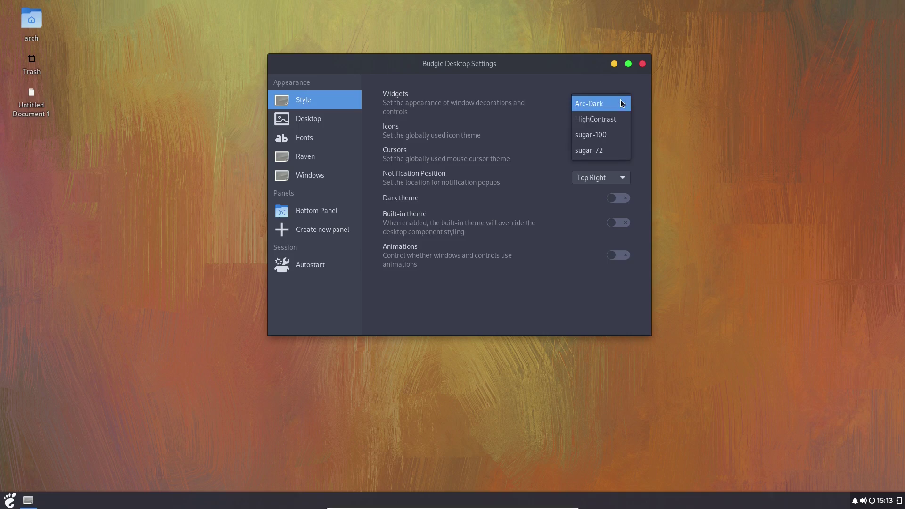
{"action": "left_click", "coordinate": [615, 137]}
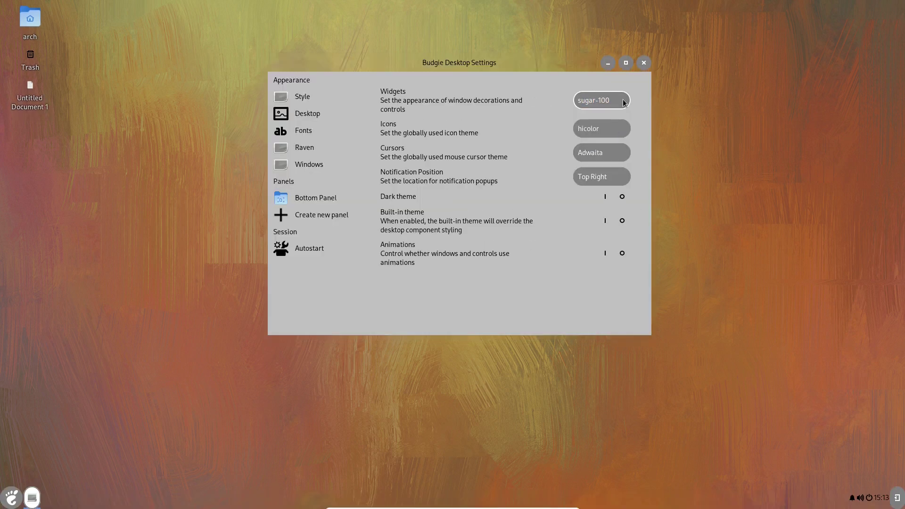
{"action": "left_click", "coordinate": [3, 505]}
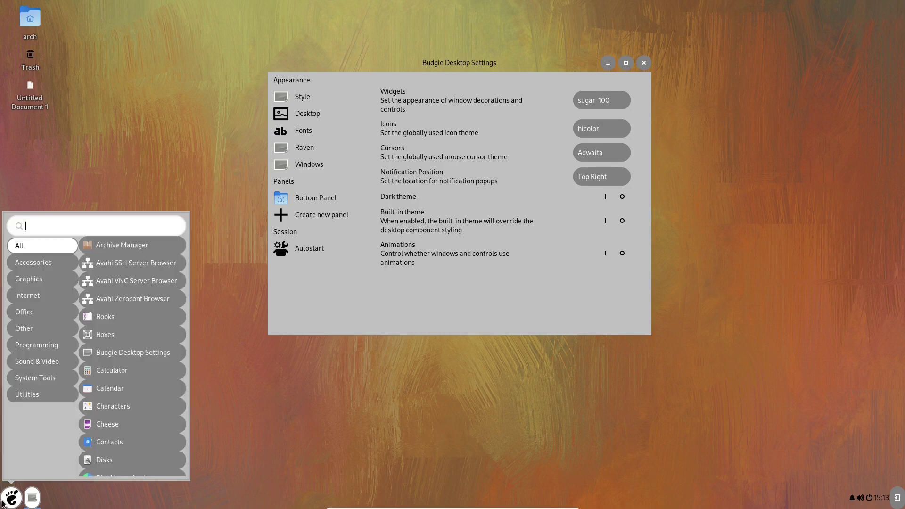
{"action": "left_click", "coordinate": [3, 505]}
{"action": "left_click", "coordinate": [615, 100]}
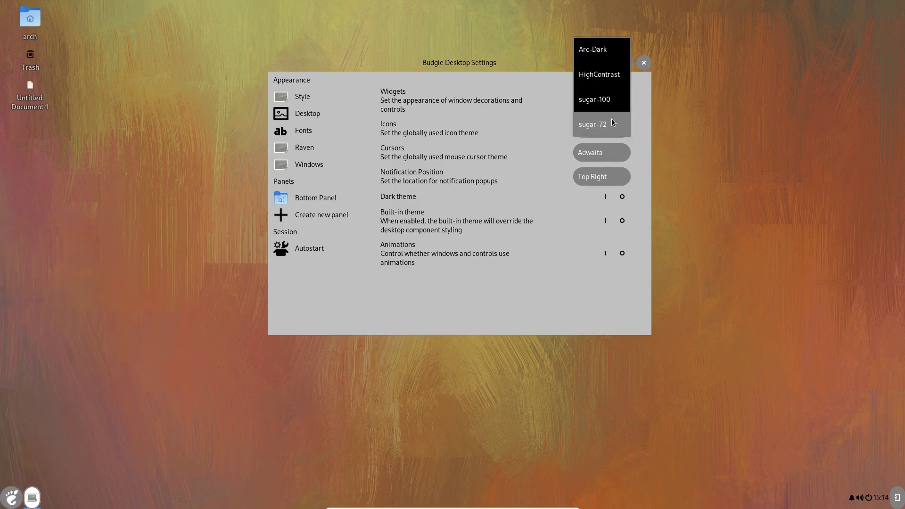
{"action": "left_click", "coordinate": [613, 123]}
{"action": "left_click", "coordinate": [3, 504]}
{"action": "left_click", "coordinate": [3, 504]}
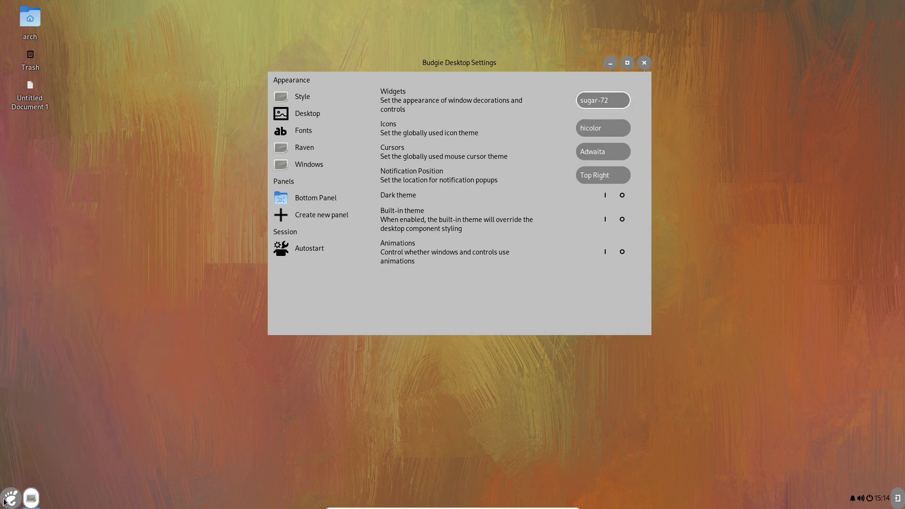
{"action": "left_click", "coordinate": [618, 99]}
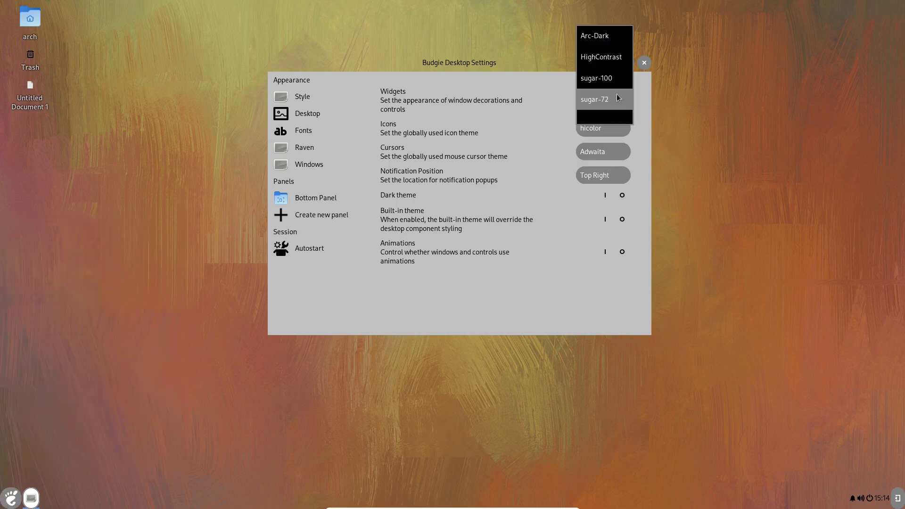
{"action": "left_click", "coordinate": [615, 35]}
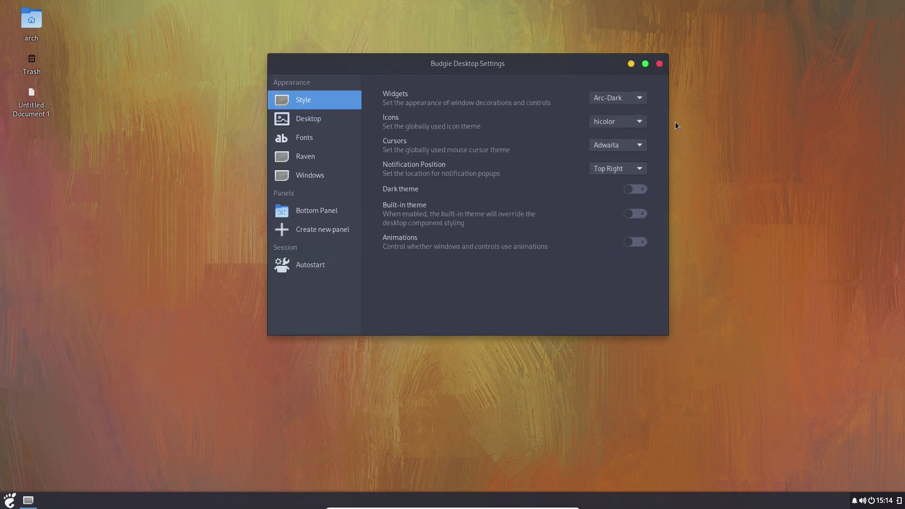
Step: Try the sugar and elementary icon themes, settling on Pop icons
{"action": "left_click", "coordinate": [617, 122]}
{"action": "left_click", "coordinate": [632, 153]}
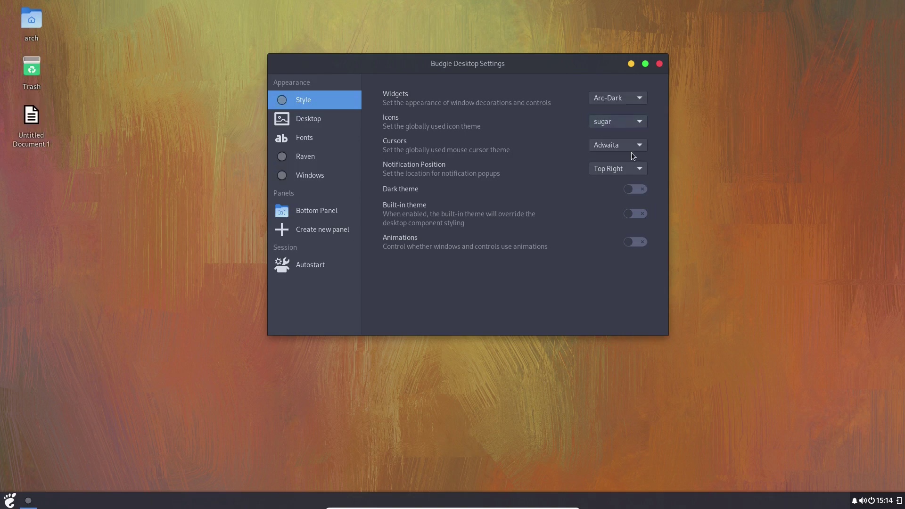
{"action": "left_click", "coordinate": [647, 122]}
{"action": "left_click", "coordinate": [628, 104]}
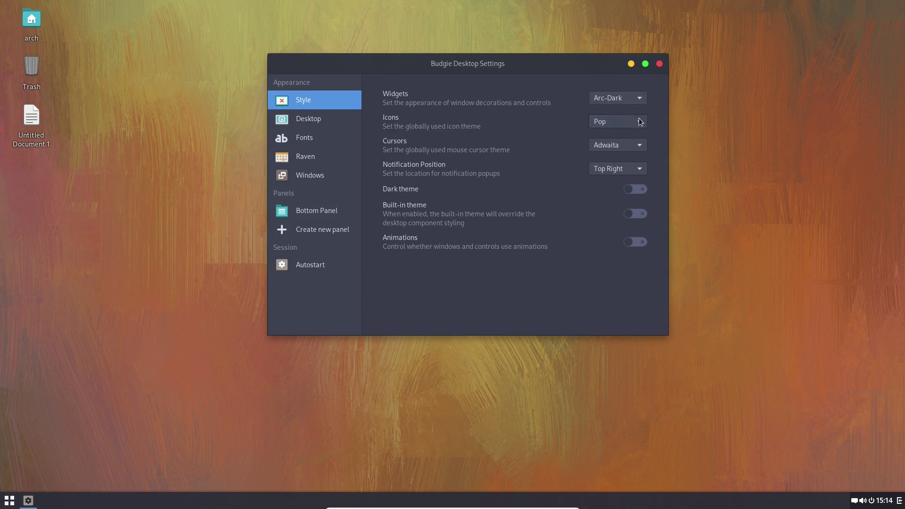
{"action": "left_click", "coordinate": [637, 118]}
{"action": "left_click", "coordinate": [628, 92]}
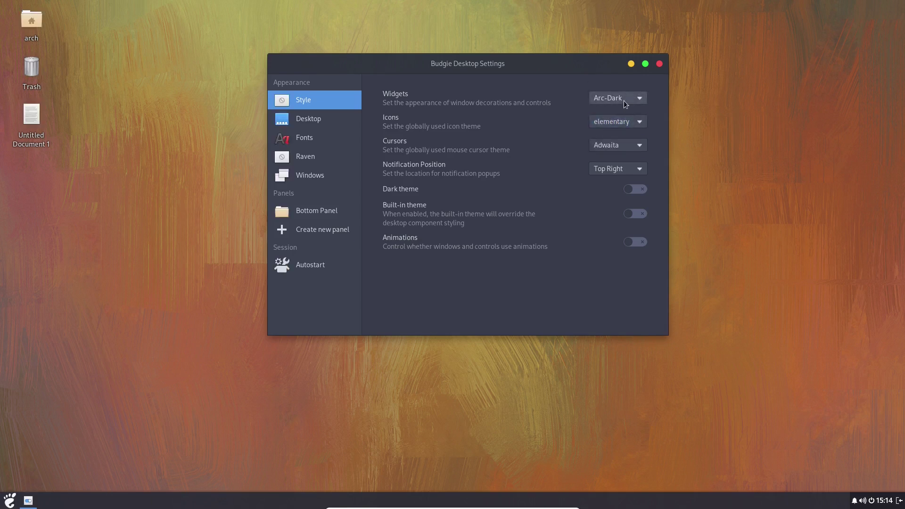
{"action": "left_click", "coordinate": [632, 124]}
{"action": "left_click", "coordinate": [627, 150]}
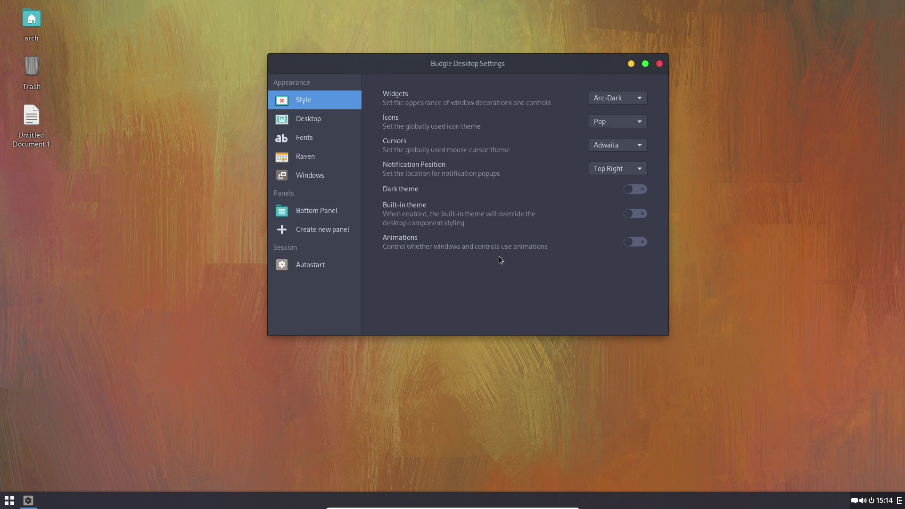
Step: Try the elementary and sugar cursor themes, settling on Pop cursors
{"action": "left_click", "coordinate": [631, 141]}
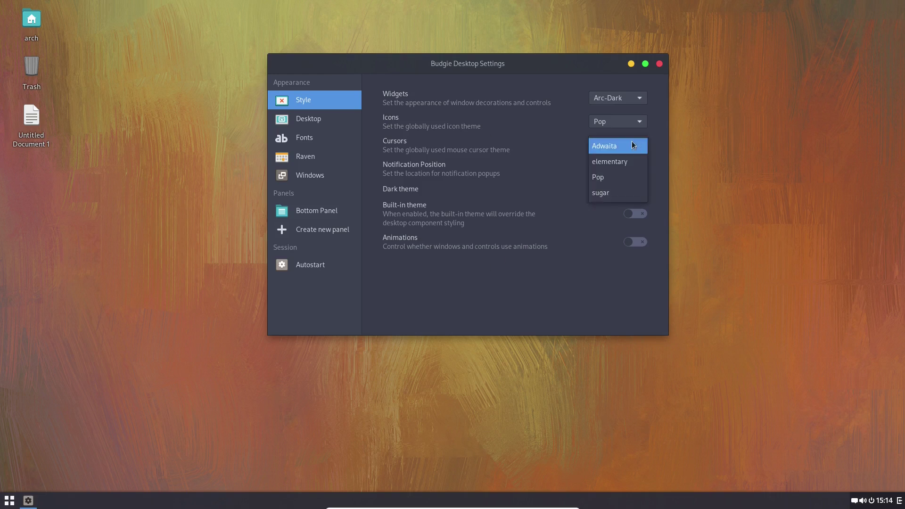
{"action": "left_click", "coordinate": [633, 163]}
{"action": "left_click", "coordinate": [633, 145]}
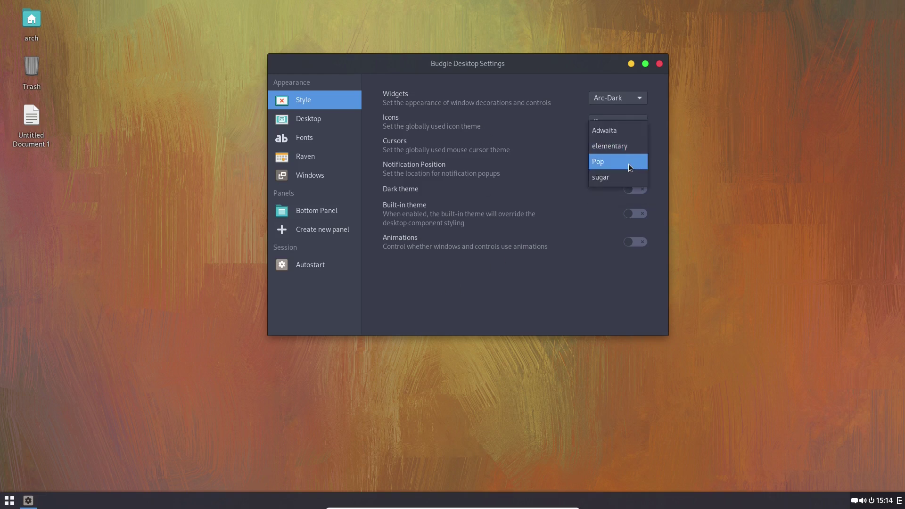
{"action": "left_click", "coordinate": [631, 163]}
{"action": "left_click", "coordinate": [635, 147]}
{"action": "left_click", "coordinate": [629, 164]}
{"action": "left_click", "coordinate": [639, 145]}
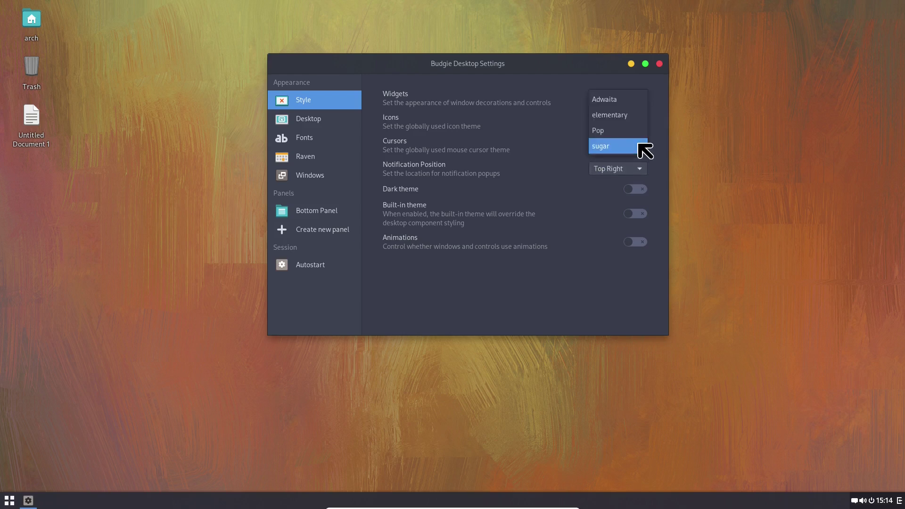
{"action": "left_click", "coordinate": [625, 134]}
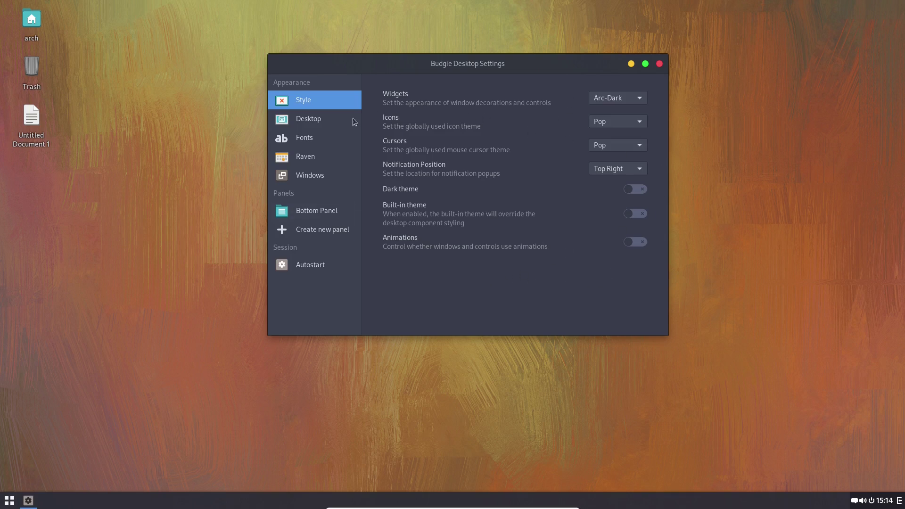
Step: Launch Software by searching 'gn' in the Budgie Menu and view its installed apps
{"action": "left_click", "coordinate": [10, 501]}
{"action": "type", "text": "gn"}
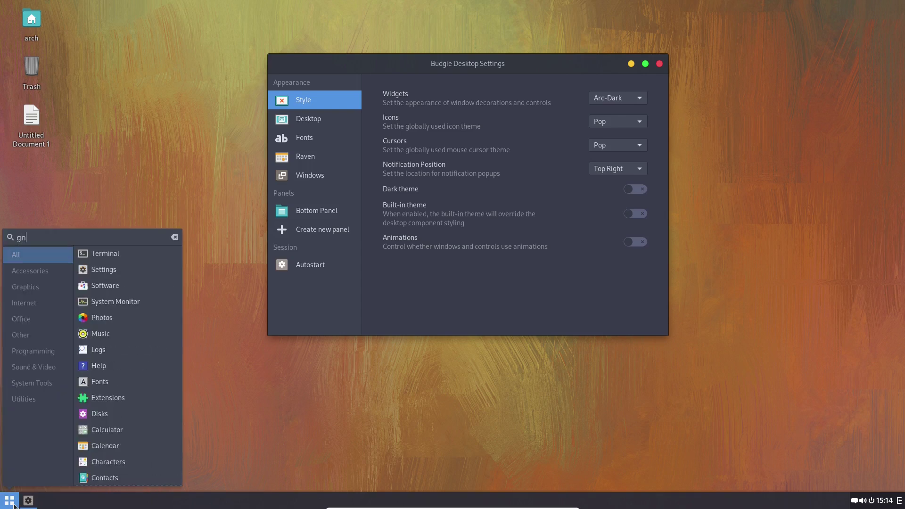
{"action": "left_click", "coordinate": [108, 287]}
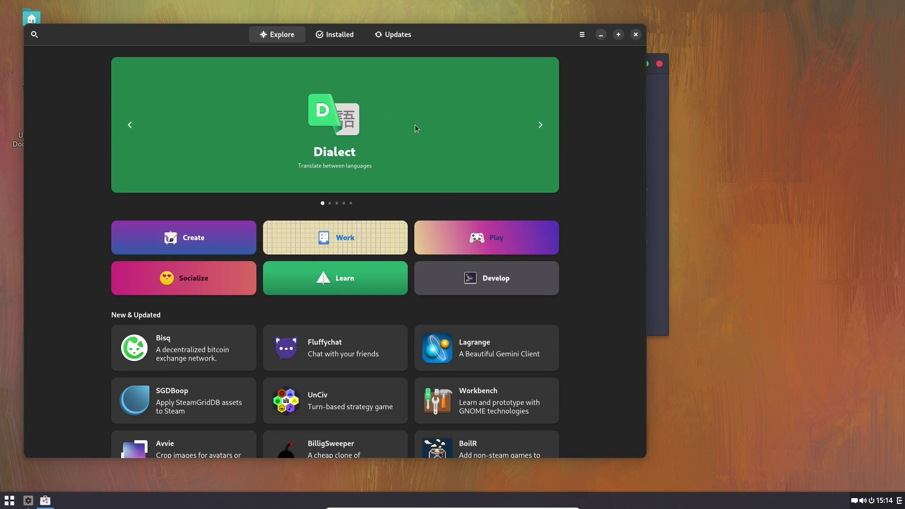
{"action": "left_click", "coordinate": [368, 36]}
Step: Review the Updates page and Update Preferences, then return to Explore and scroll the featured apps
{"action": "left_click", "coordinate": [388, 36]}
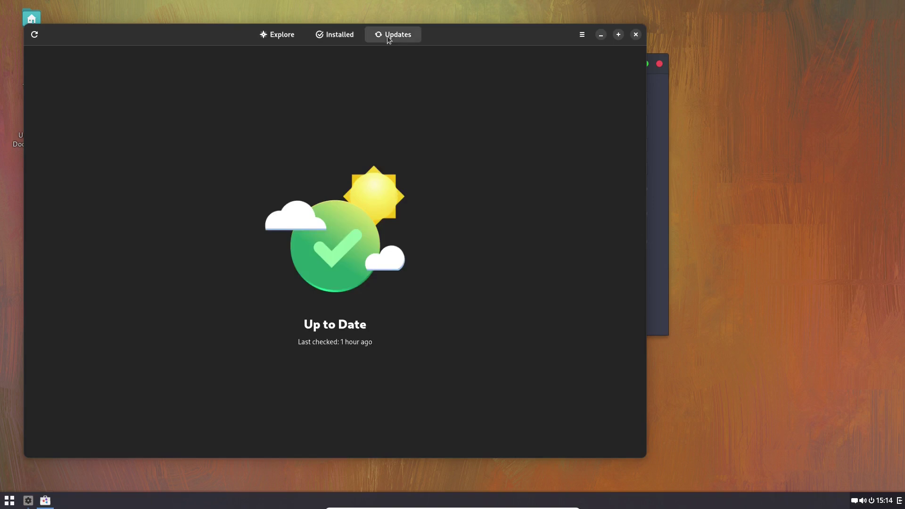
{"action": "left_click", "coordinate": [582, 34]}
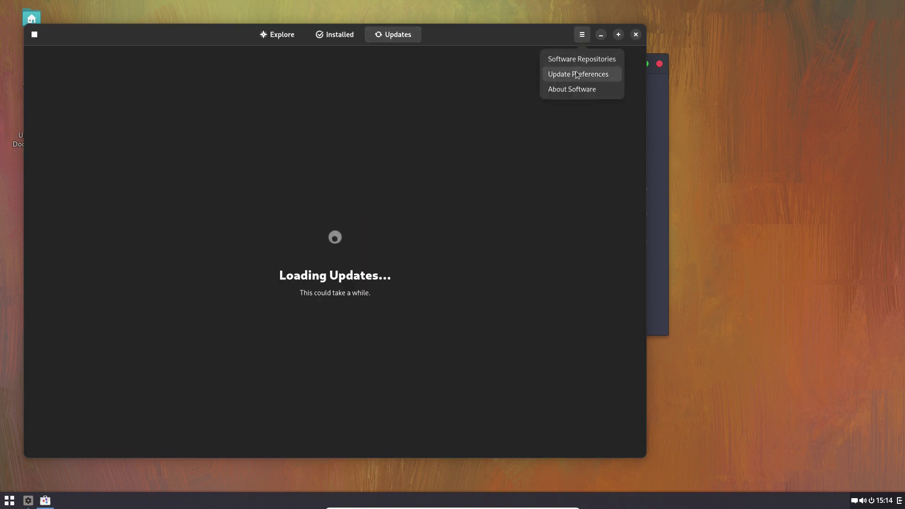
{"action": "left_click", "coordinate": [577, 74]}
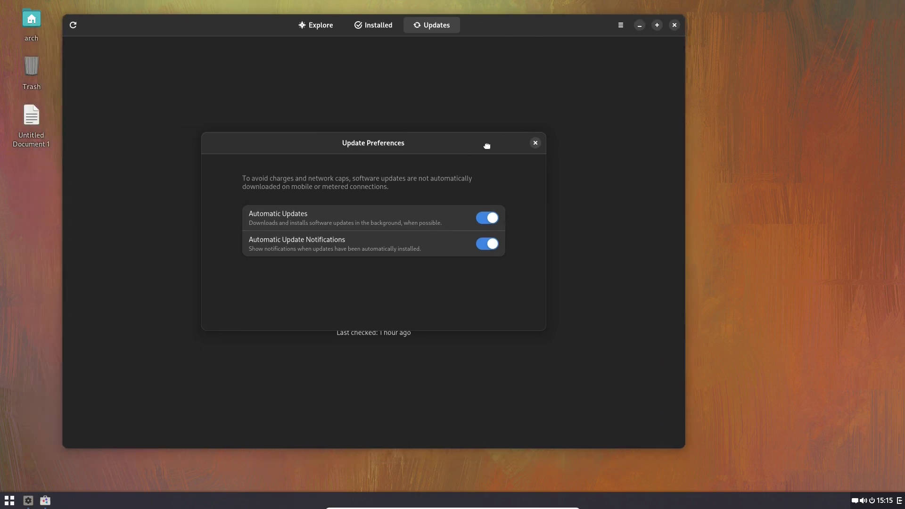
{"action": "left_click", "coordinate": [536, 142]}
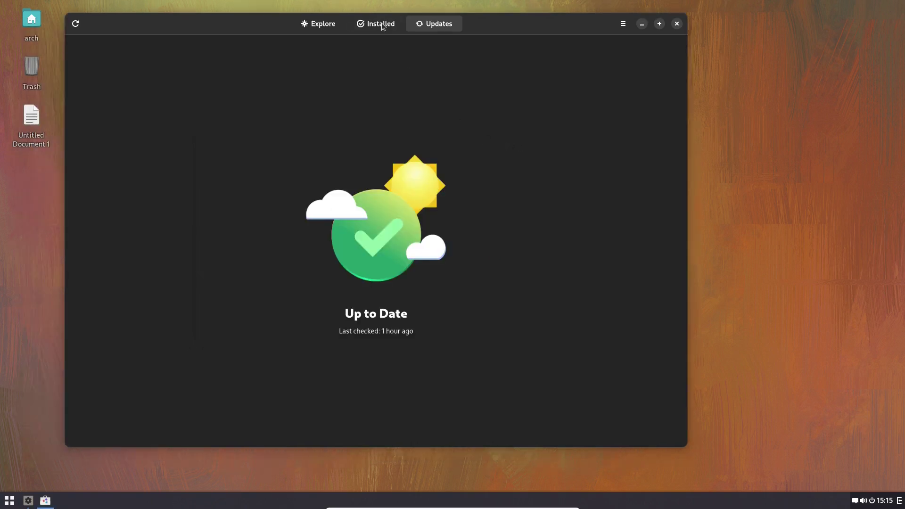
{"action": "left_click", "coordinate": [341, 26]}
{"action": "scroll", "coordinate": [556, 297], "scroll_direction": "down", "scroll_amount": 3}
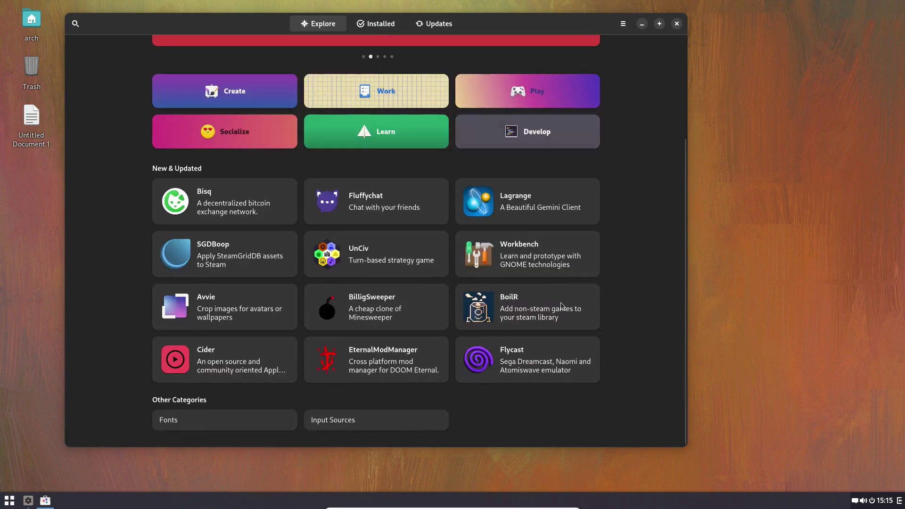
{"action": "scroll", "coordinate": [577, 370], "scroll_direction": "up", "scroll_amount": 3}
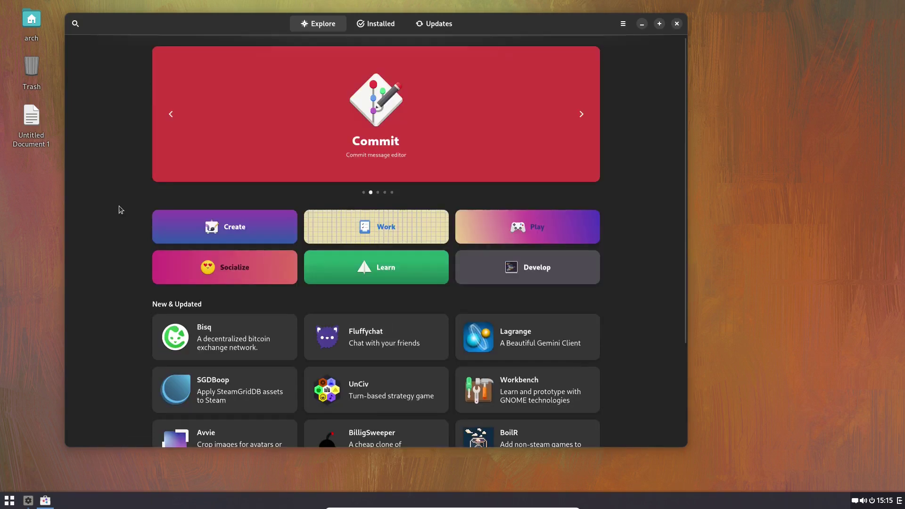
Step: Close Software and settings, reopen settings from Raven's gear, and view the Raven and Bottom Panel pages
{"action": "left_click", "coordinate": [678, 23]}
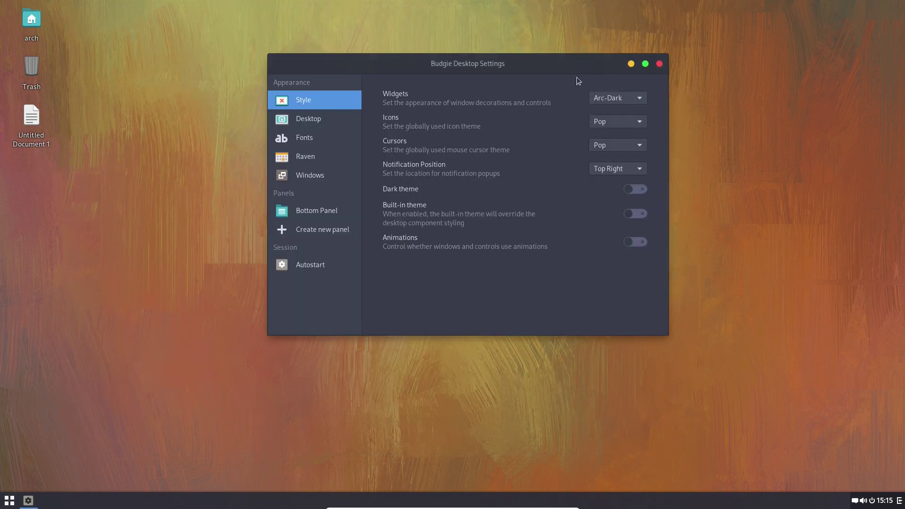
{"action": "left_click", "coordinate": [659, 64]}
{"action": "left_click", "coordinate": [899, 500]}
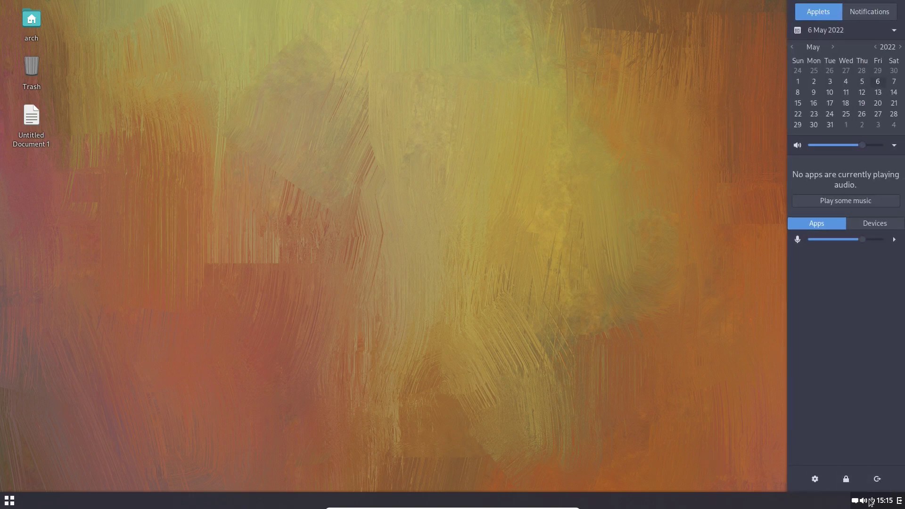
{"action": "left_click", "coordinate": [815, 480]}
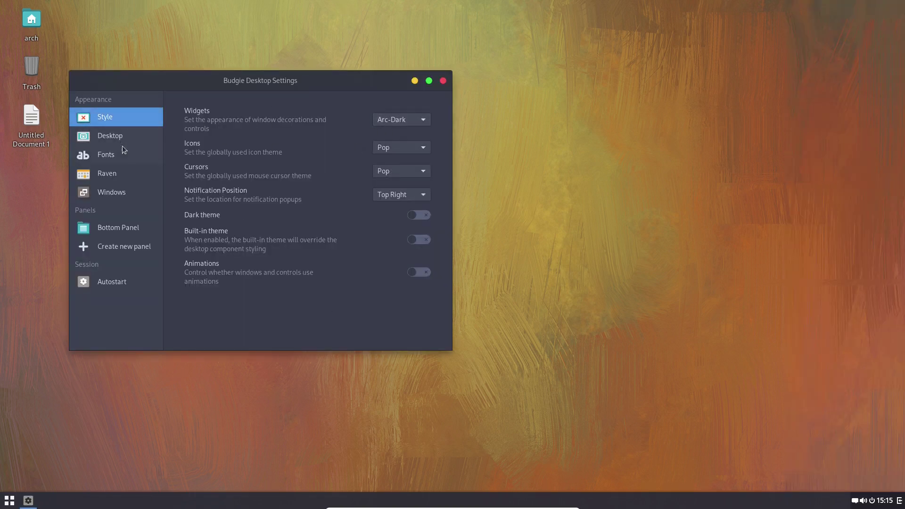
{"action": "left_click", "coordinate": [123, 173]}
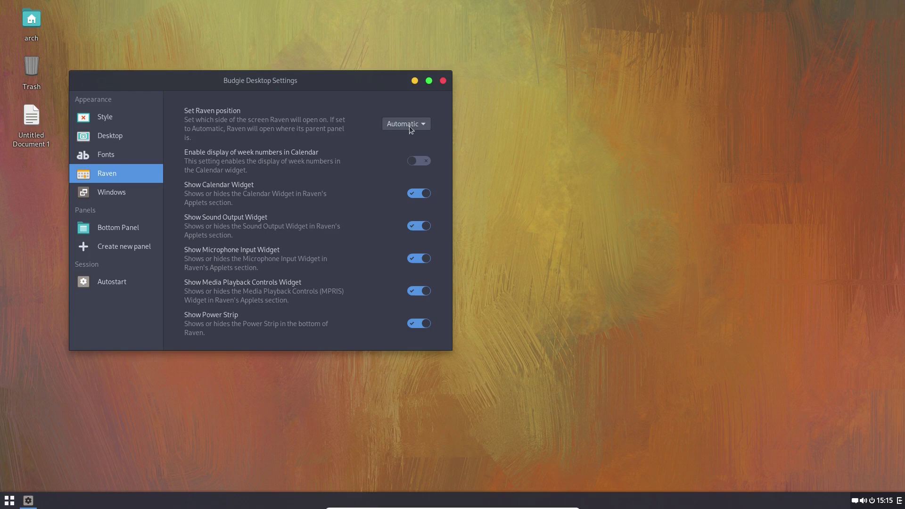
{"action": "left_click", "coordinate": [122, 227]}
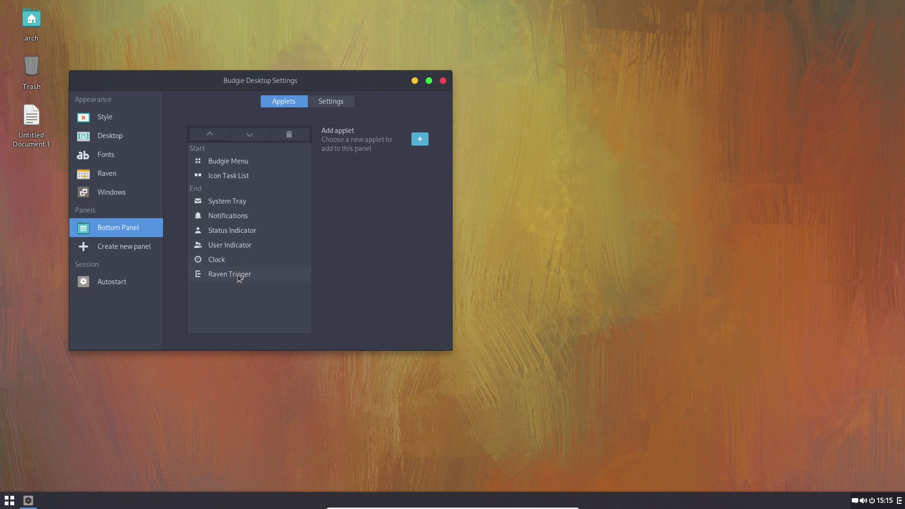
Step: Inspect the Status Indicator applet, then delete the User Indicator applet from the Bottom Panel
{"action": "left_click", "coordinate": [239, 231]}
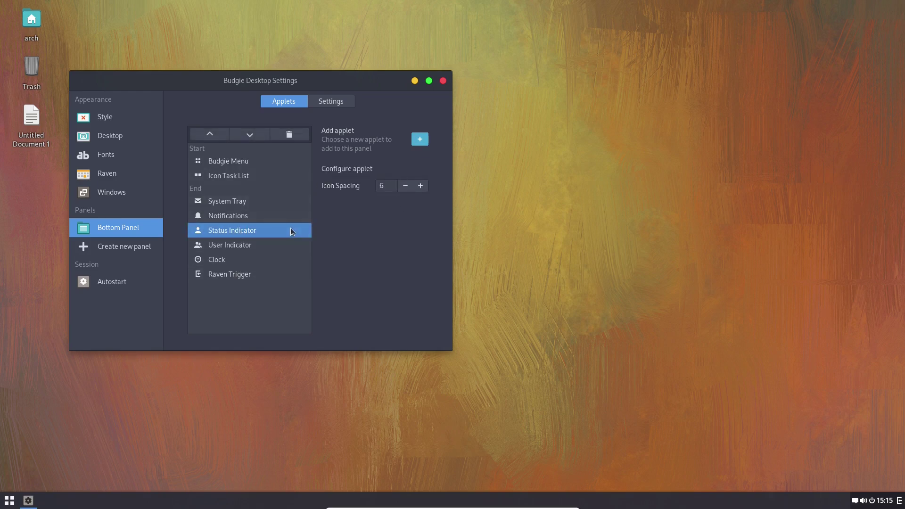
{"action": "left_click", "coordinate": [872, 501]}
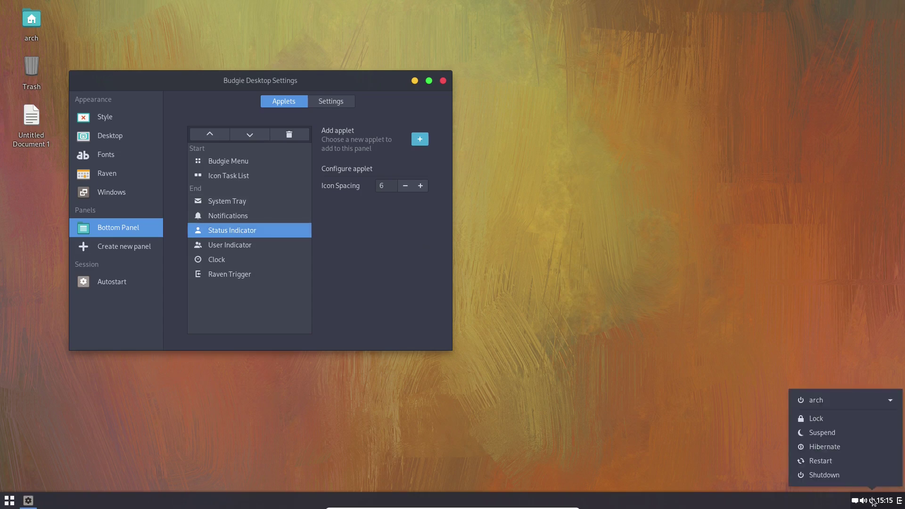
{"action": "left_click", "coordinate": [871, 501]}
{"action": "left_click", "coordinate": [229, 246]}
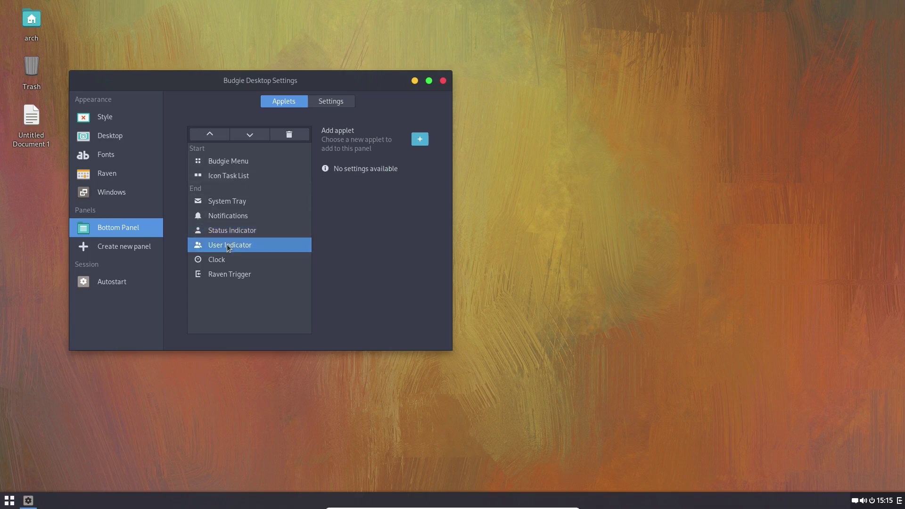
{"action": "left_click", "coordinate": [290, 136]}
{"action": "left_click", "coordinate": [357, 182]}
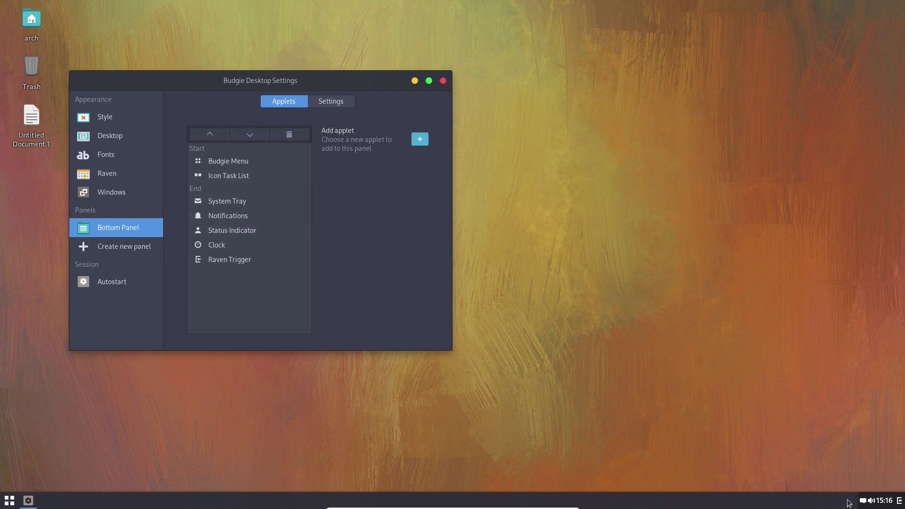
Step: Open Raven, cancel the log-out prompt, and reopen Raven
{"action": "left_click", "coordinate": [898, 500]}
{"action": "left_click", "coordinate": [877, 478]}
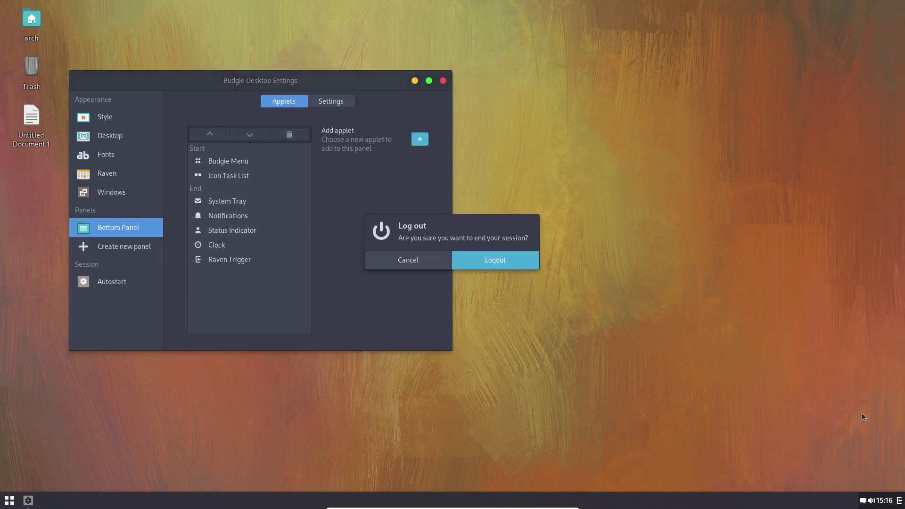
{"action": "left_click", "coordinate": [442, 263]}
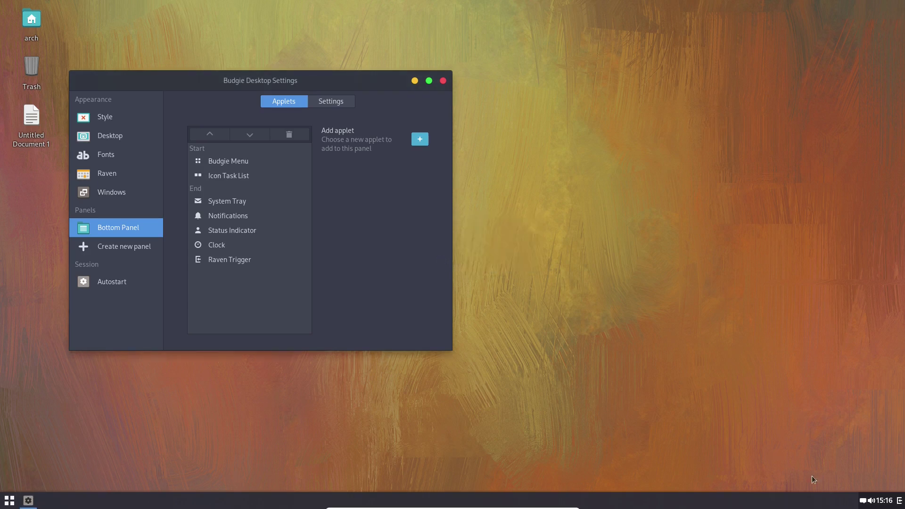
{"action": "left_click", "coordinate": [898, 500]}
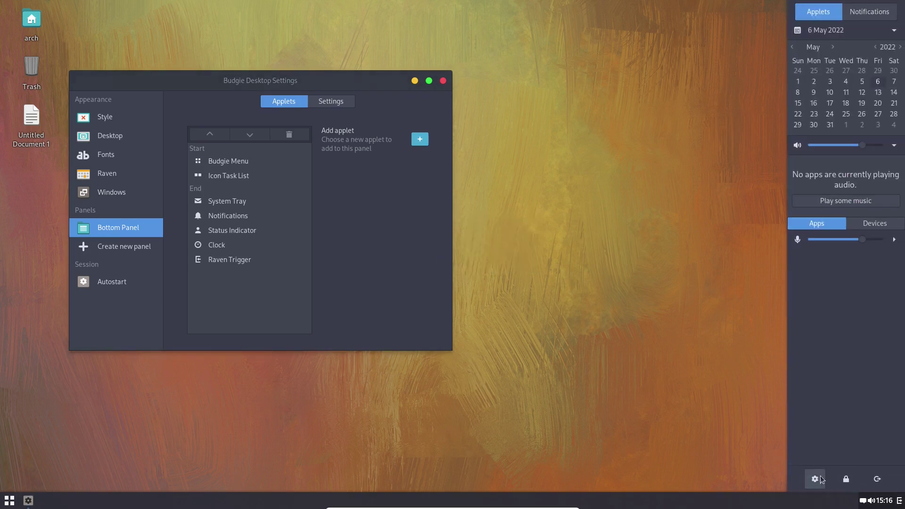
Step: Close Raven, recentre the settings window, and cancel another log-out prompt from Raven
{"action": "left_click", "coordinate": [845, 479]}
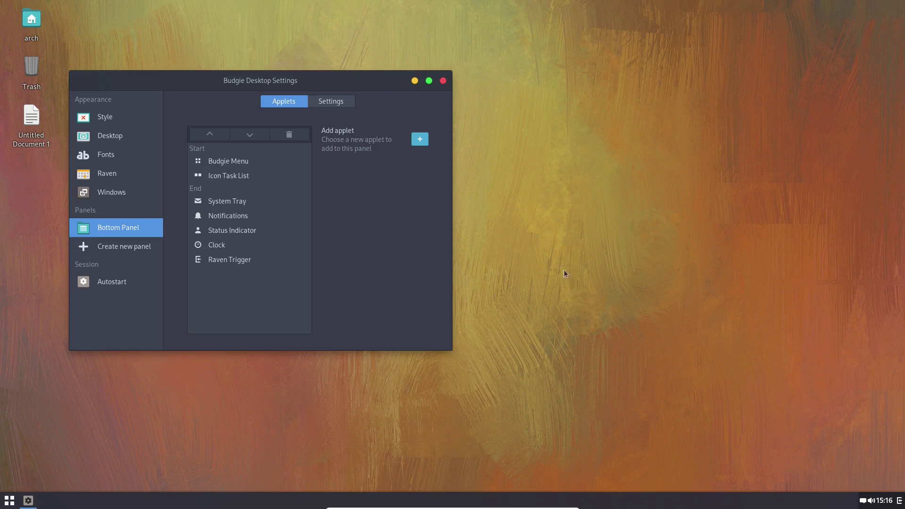
{"action": "left_click_drag", "start_coordinate": [343, 81], "coordinate": [431, 91]}
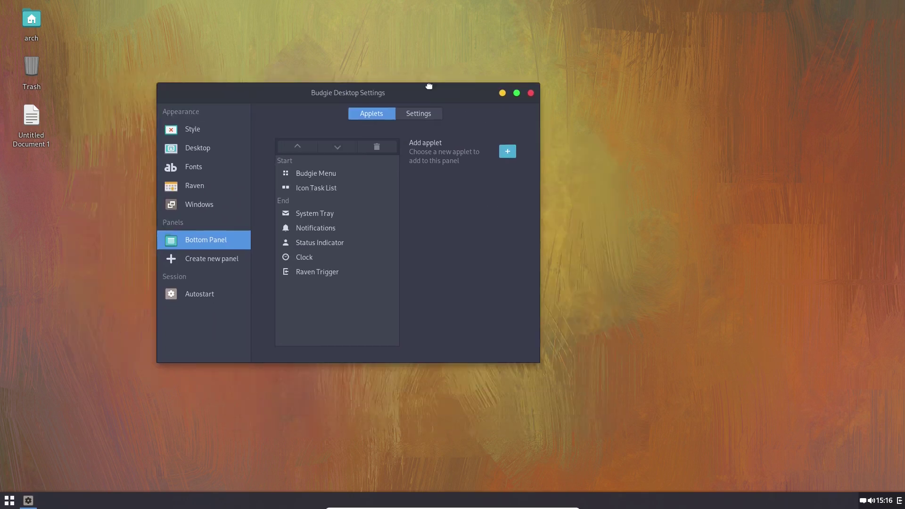
{"action": "left_click", "coordinate": [898, 501]}
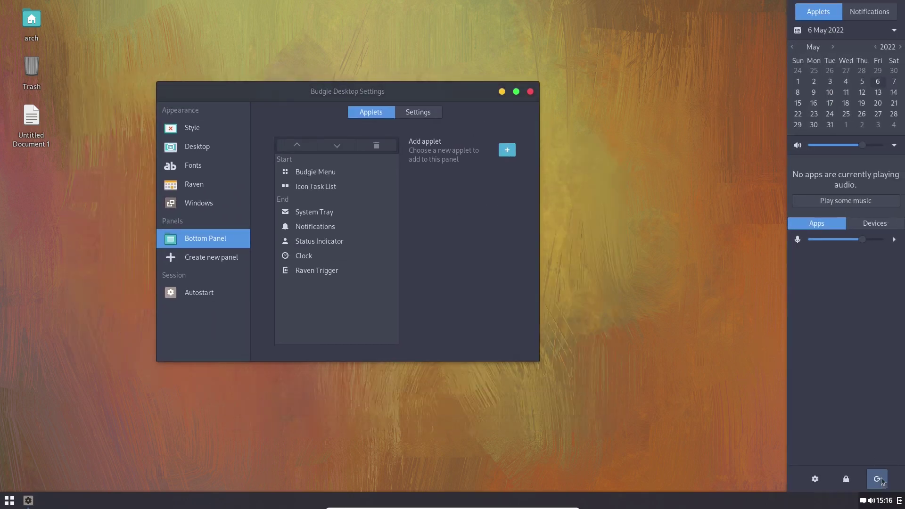
{"action": "left_click", "coordinate": [878, 479]}
{"action": "left_click", "coordinate": [431, 264]}
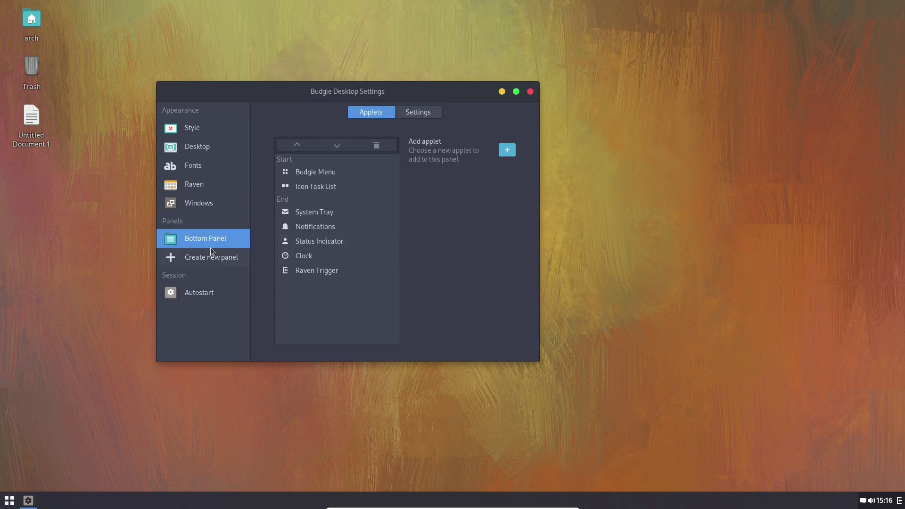
Step: Review the Bottom Panel's Settings tab and close Budgie Desktop Settings
{"action": "left_click", "coordinate": [424, 113]}
{"action": "scroll", "coordinate": [406, 211], "scroll_direction": "down", "scroll_amount": 1}
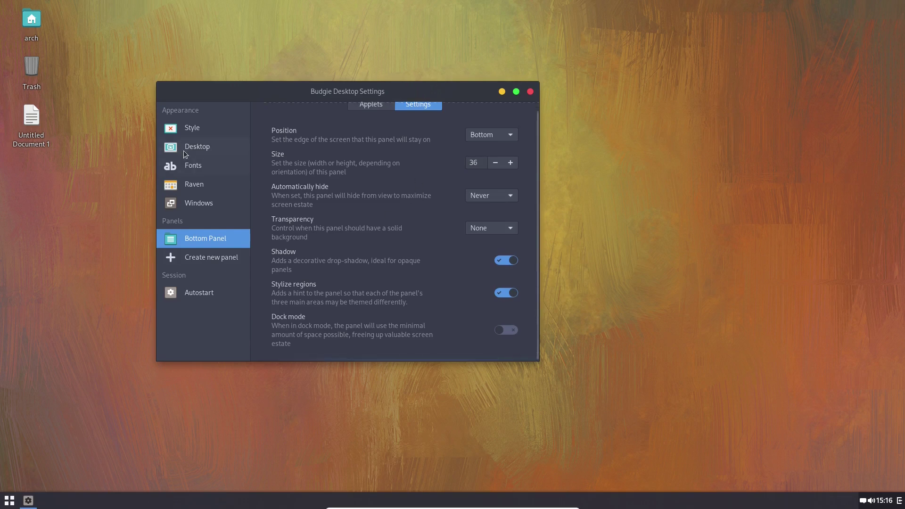
{"action": "left_click", "coordinate": [529, 91]}
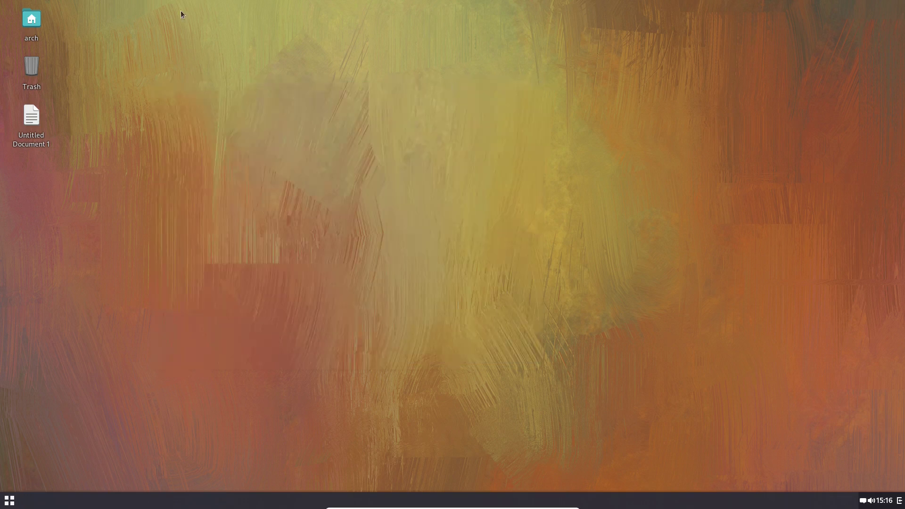
Step: Open Documents from the home folder, open Untitled Document 1, and select line 1's package name
{"action": "double_click", "coordinate": [28, 23]}
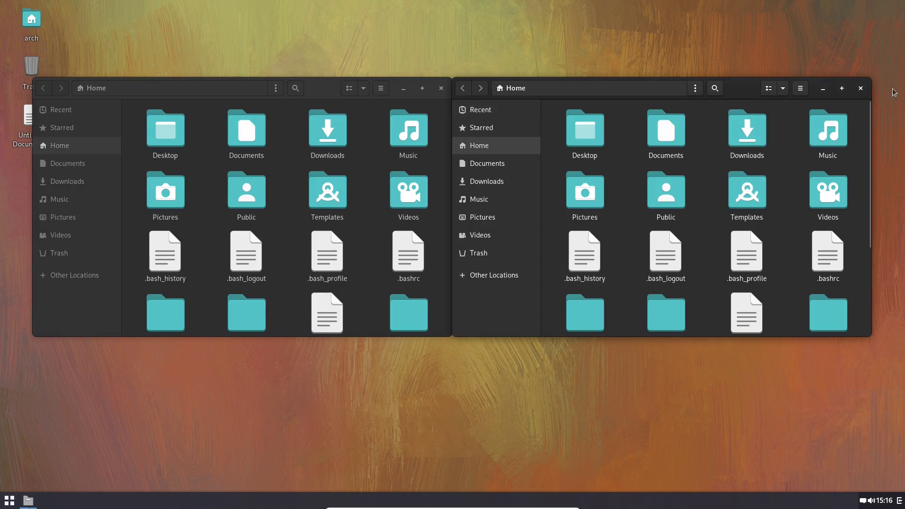
{"action": "left_click", "coordinate": [860, 88]}
{"action": "double_click", "coordinate": [253, 143]}
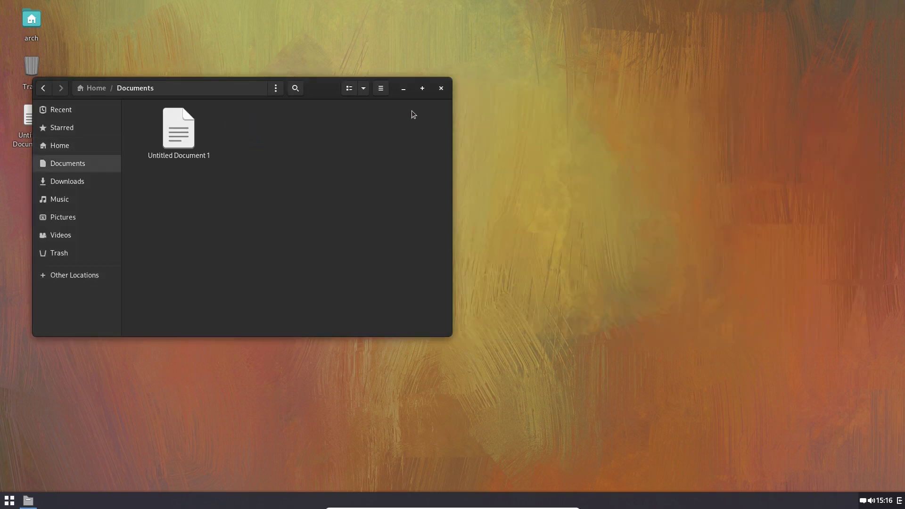
{"action": "double_click", "coordinate": [171, 140]}
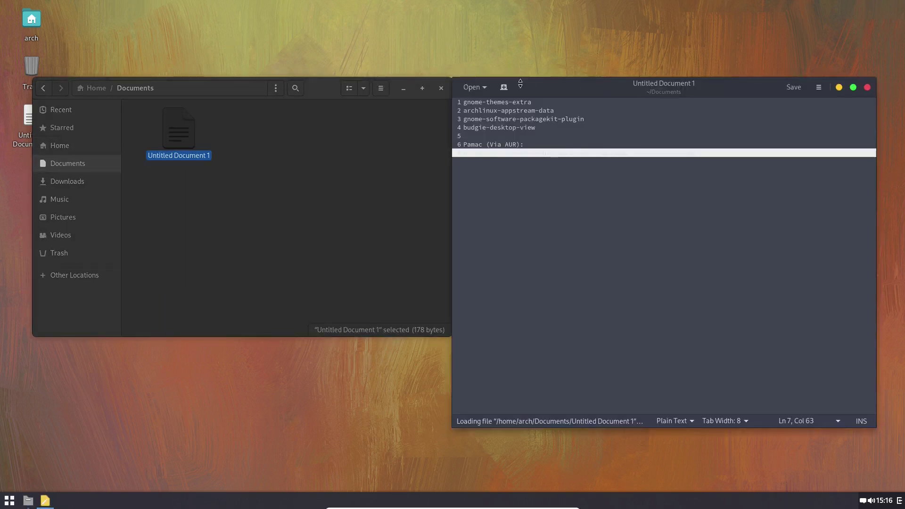
{"action": "left_click", "coordinate": [578, 127]}
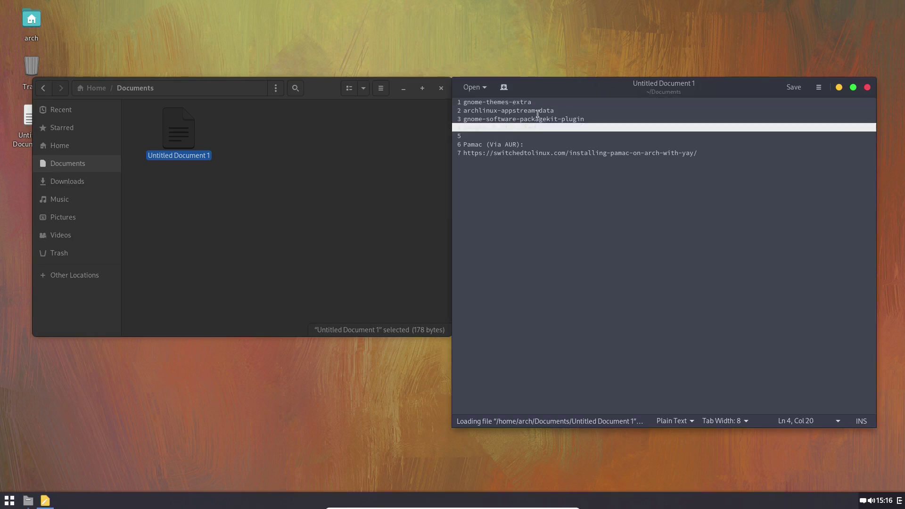
{"action": "left_click_drag", "start_coordinate": [536, 102], "coordinate": [462, 102]}
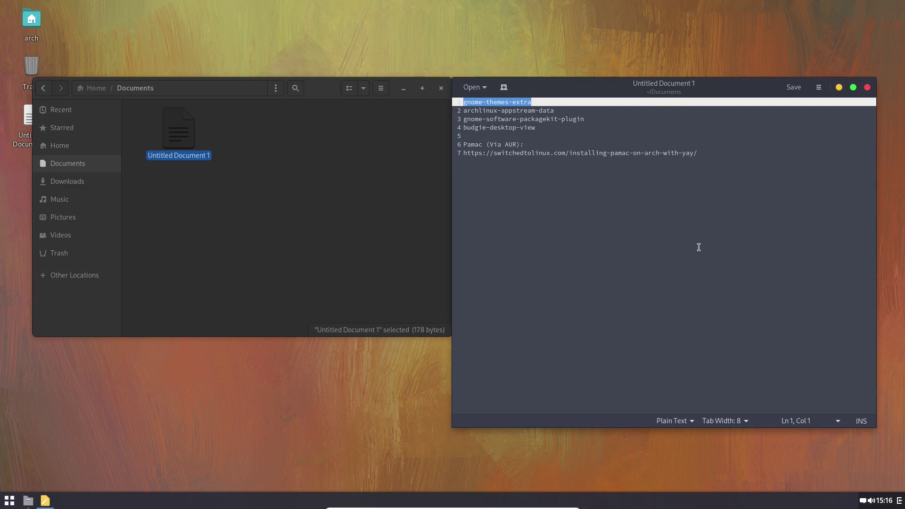
Step: Select the gnome-software-packagekit-plugin line and budgie-desktop-view on lines 3 and 4
{"action": "double_click", "coordinate": [575, 118]}
{"action": "left_click", "coordinate": [592, 118]}
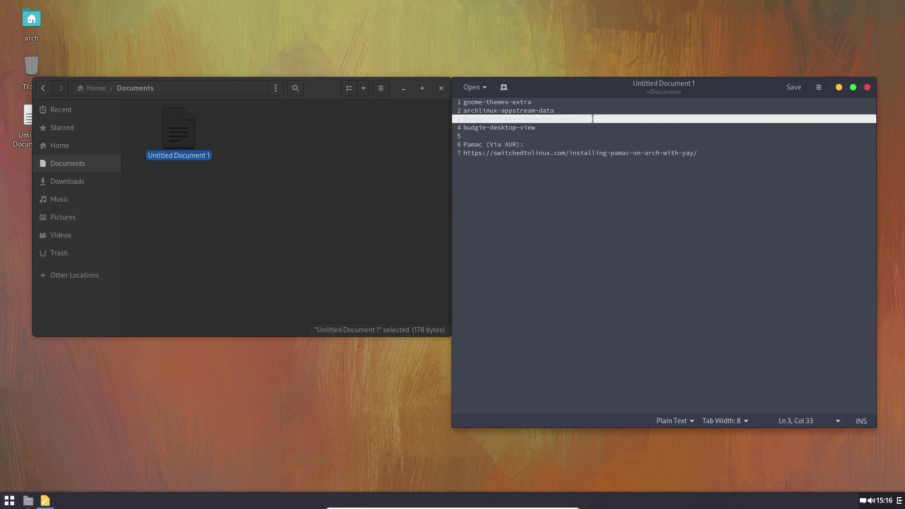
{"action": "triple_click", "coordinate": [574, 119]}
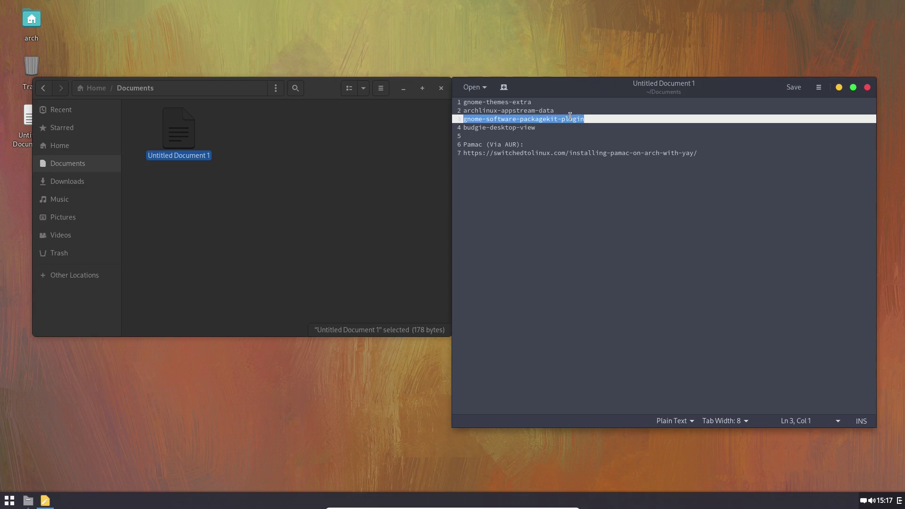
{"action": "double_click", "coordinate": [524, 129]}
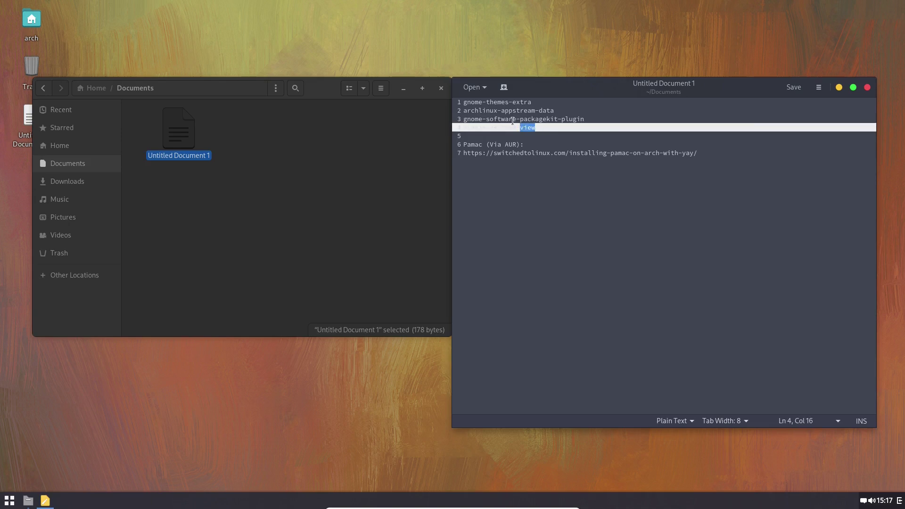
{"action": "key", "text": "shift+Home"}
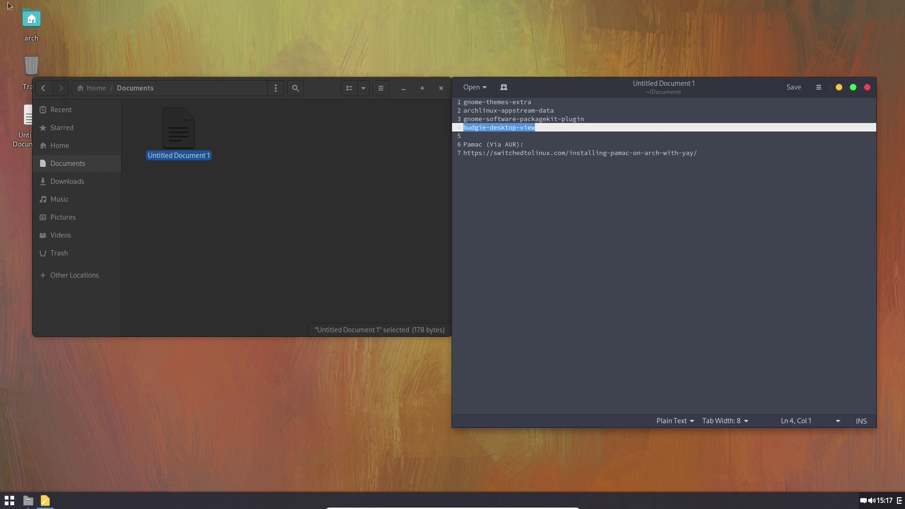
Step: Bring up and dismiss the context options for the desktop and the home folder icon
{"action": "right_click", "coordinate": [324, 31]}
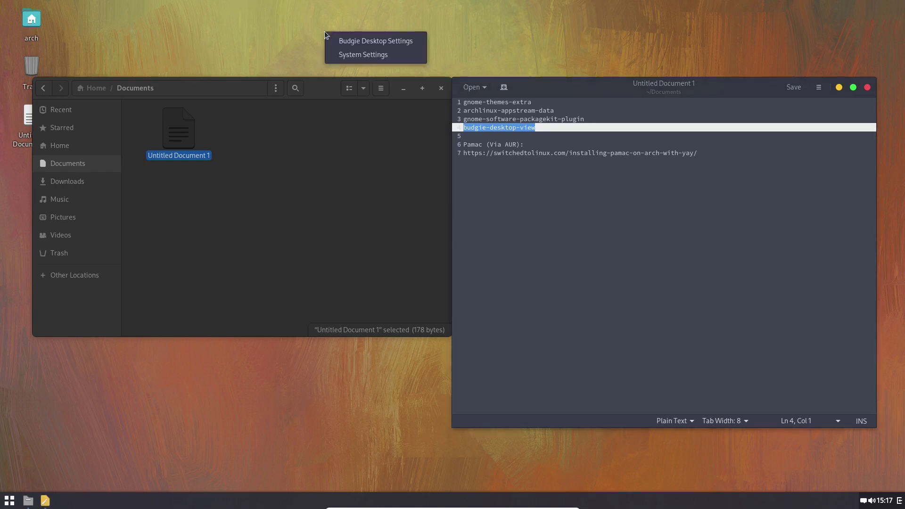
{"action": "left_click", "coordinate": [281, 21]}
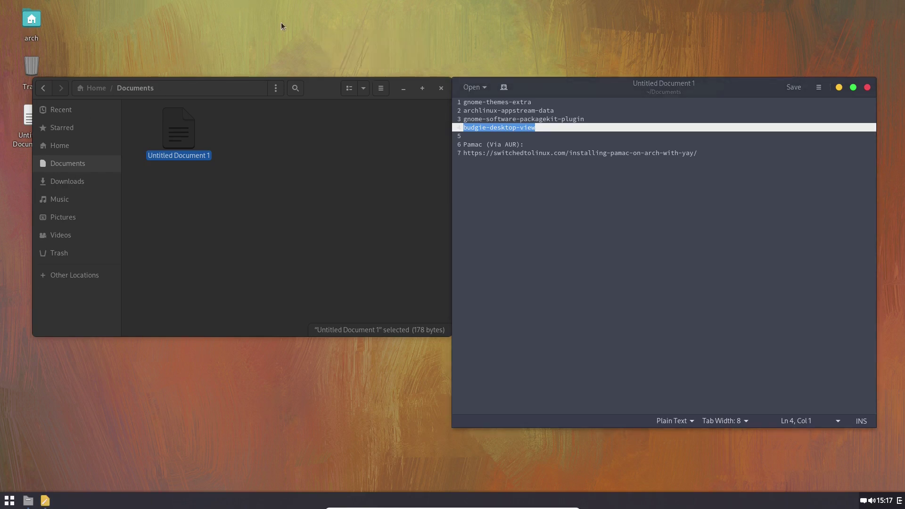
{"action": "right_click", "coordinate": [26, 22]}
{"action": "left_click", "coordinate": [185, 33]}
Step: Select the entire Pamac install-guide URL on line 7
{"action": "left_click", "coordinate": [464, 142]}
{"action": "left_click", "coordinate": [496, 151]}
{"action": "triple_click", "coordinate": [496, 151]}
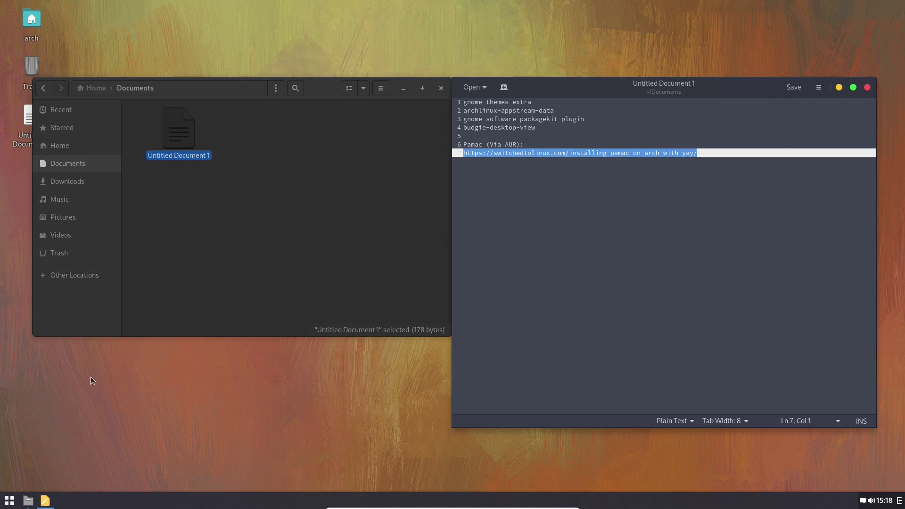
Step: Launch Terminal and try a system upgrade with sudo pacman -Syu
{"action": "left_click", "coordinate": [6, 504]}
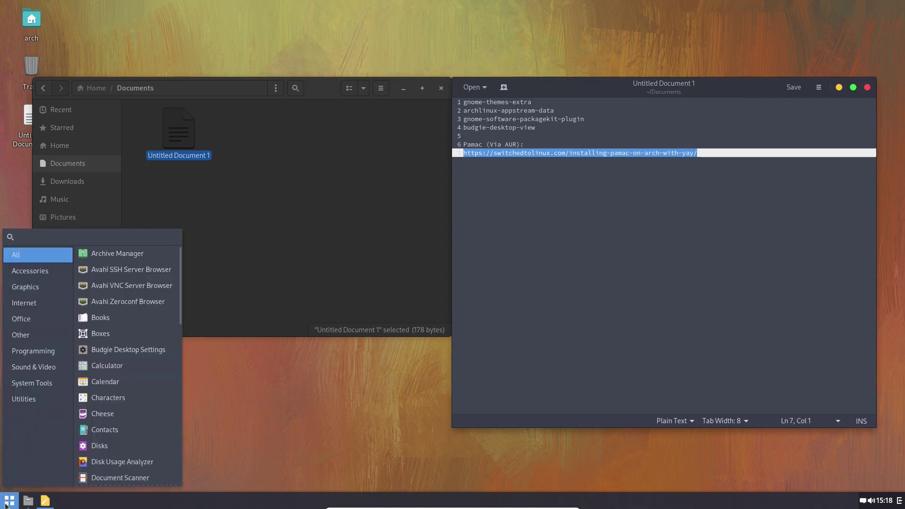
{"action": "type", "text": "term"}
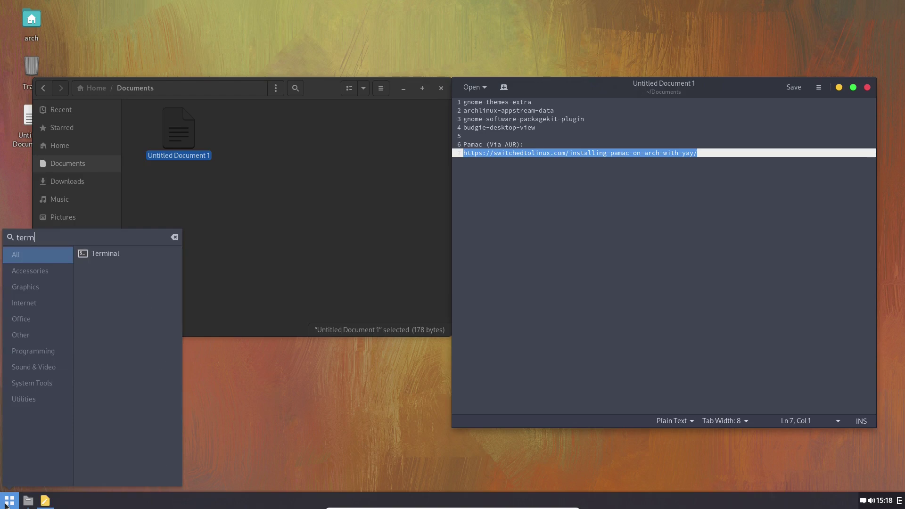
{"action": "left_click", "coordinate": [108, 254]}
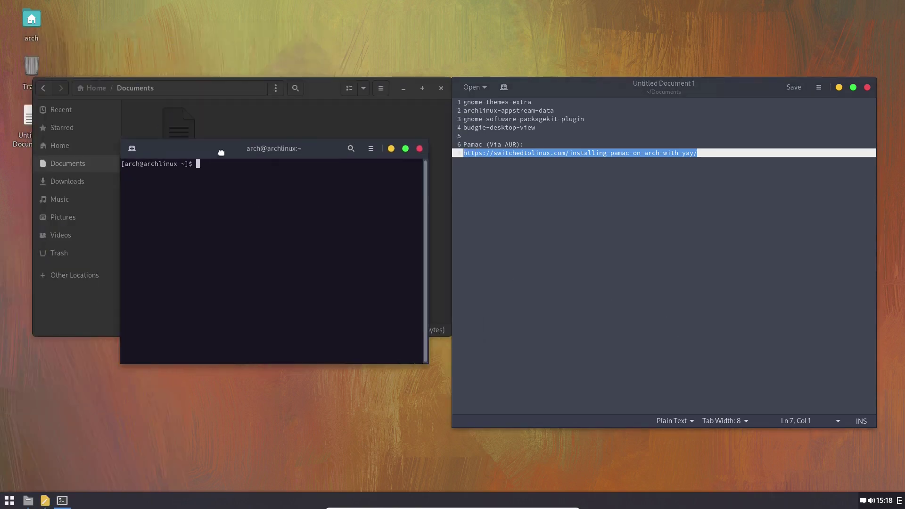
{"action": "type", "text": "sud"}
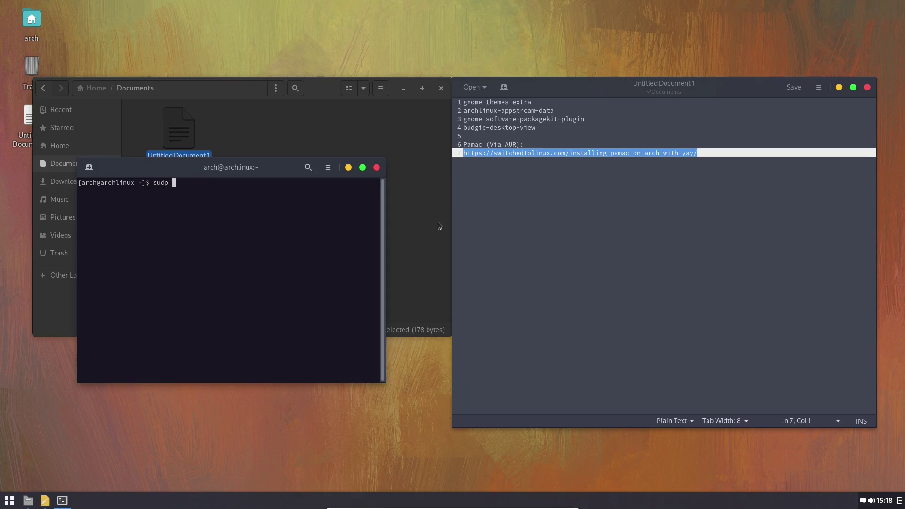
{"action": "type", "text": "o pacman -Syu"}
{"action": "key", "text": "Return"}
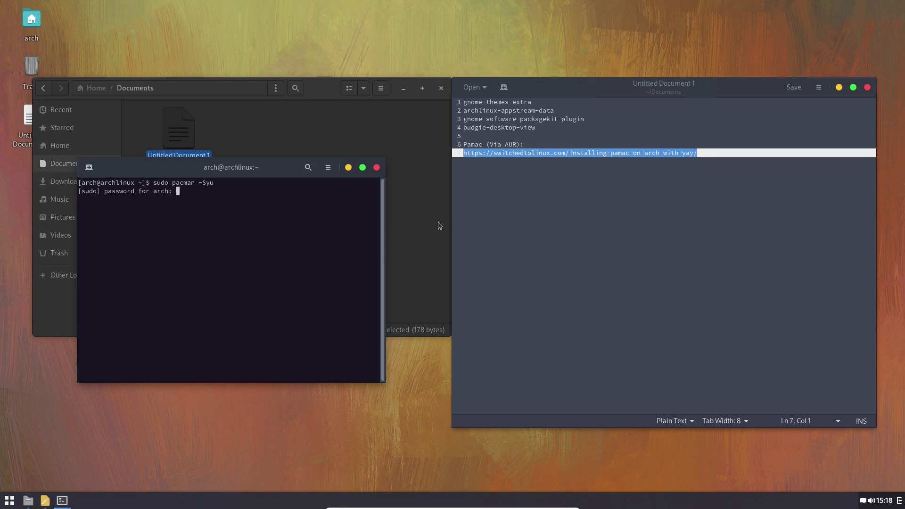
{"action": "key", "text": "Return"}
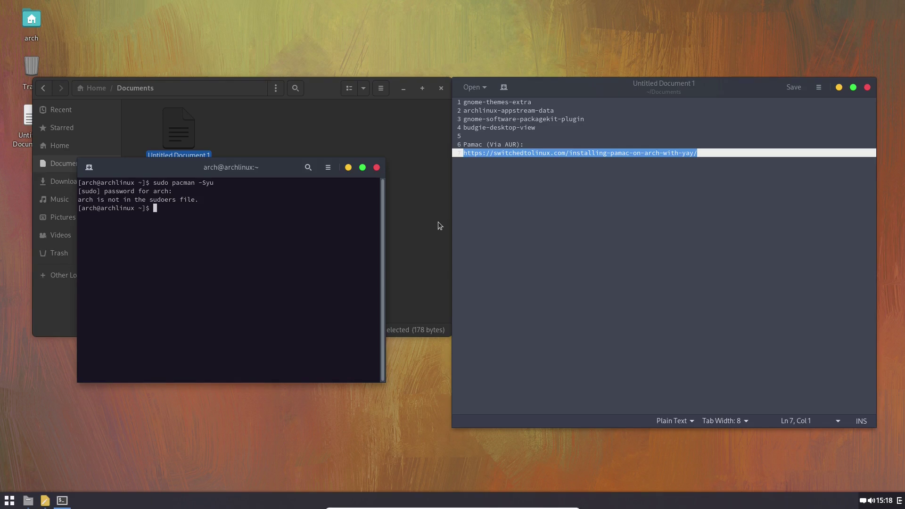
Step: Switch to root with su and run pacman -Syu, which reports nothing to do
{"action": "type", "text": "su"}
{"action": "key", "text": "Return"}
{"action": "key", "text": "Return"}
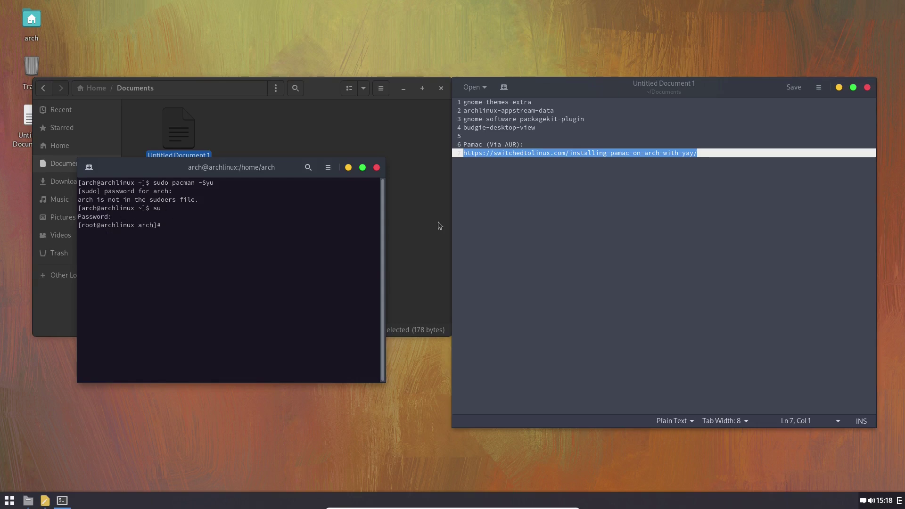
{"action": "type", "text": "pacman "}
{"action": "type", "text": "-Syu"}
{"action": "key", "text": "Return"}
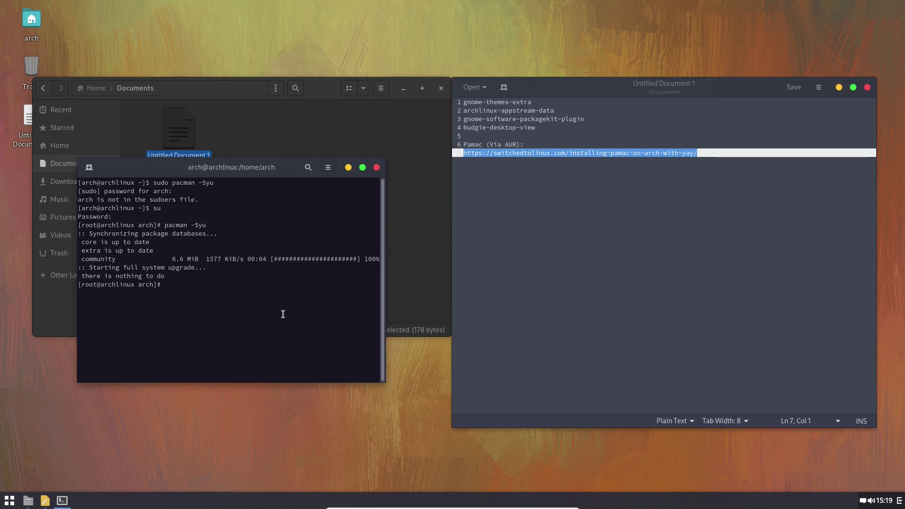
{"action": "type", "text": "acman -Ss"}
Step: Run pacman -Ss, then pacman -Ss icons to list icon packages
{"action": "key", "text": "Return"}
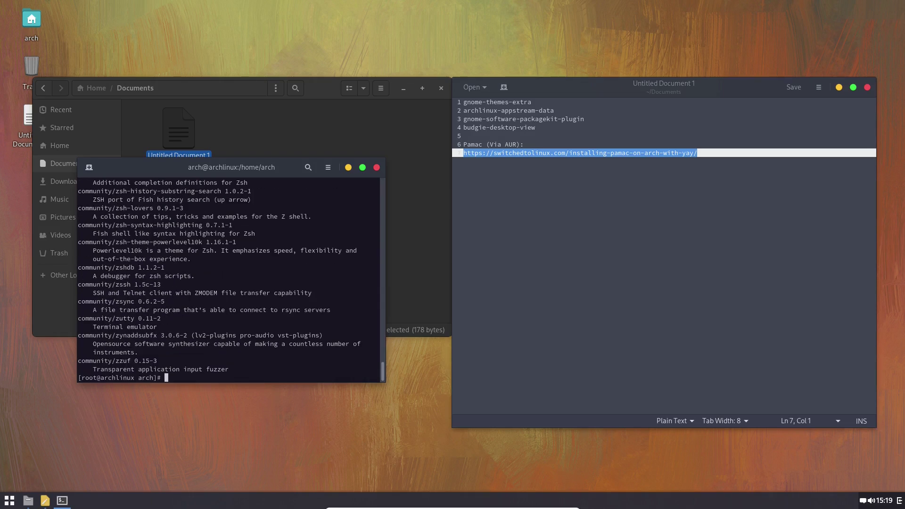
{"action": "key", "text": "Up"}
{"action": "type", "text": "icons"}
{"action": "key", "text": "Return"}
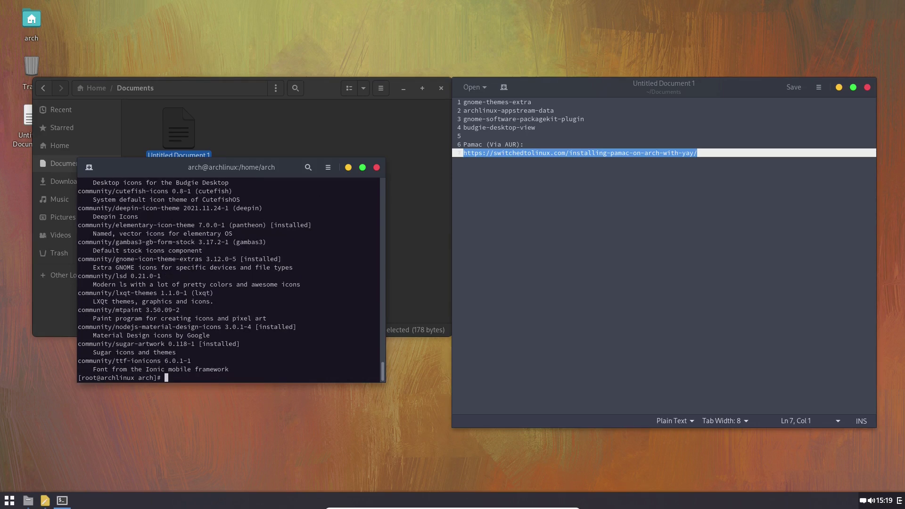
Step: Maximize the terminal and scroll through the icon results, highlighting oxygen-icons
{"action": "left_click", "coordinate": [362, 167]}
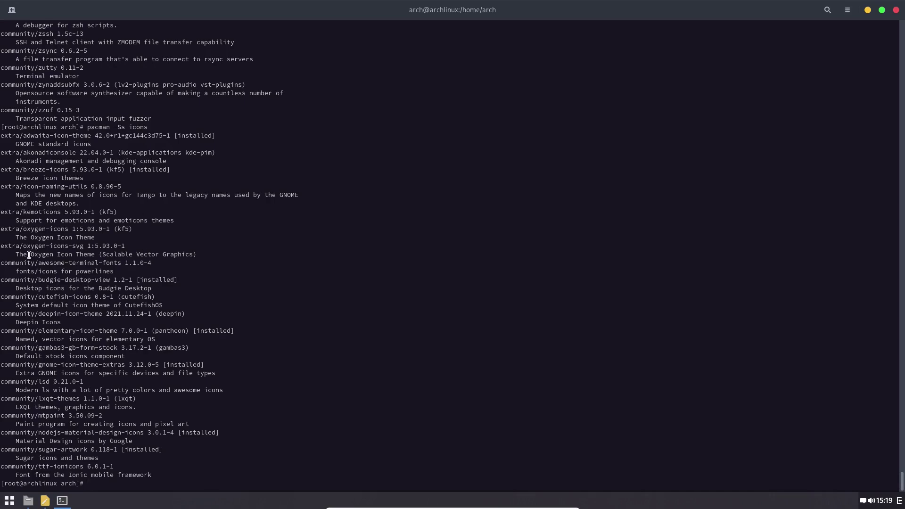
{"action": "left_click_drag", "start_coordinate": [23, 245], "coordinate": [69, 246]}
{"action": "left_click", "coordinate": [70, 225]}
{"action": "scroll", "coordinate": [139, 203], "scroll_direction": "up", "scroll_amount": 2}
{"action": "scroll", "coordinate": [139, 203], "scroll_direction": "up", "scroll_amount": 8}
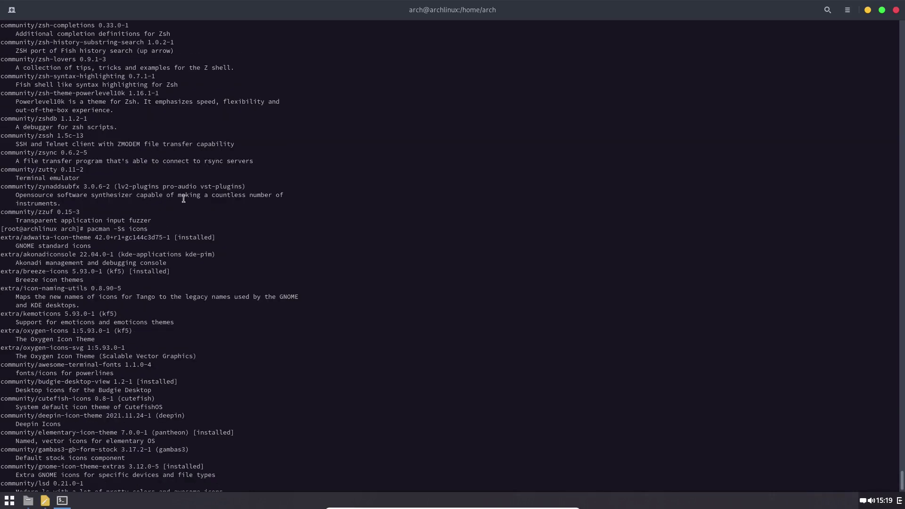
{"action": "scroll", "coordinate": [204, 213], "scroll_direction": "down", "scroll_amount": 10}
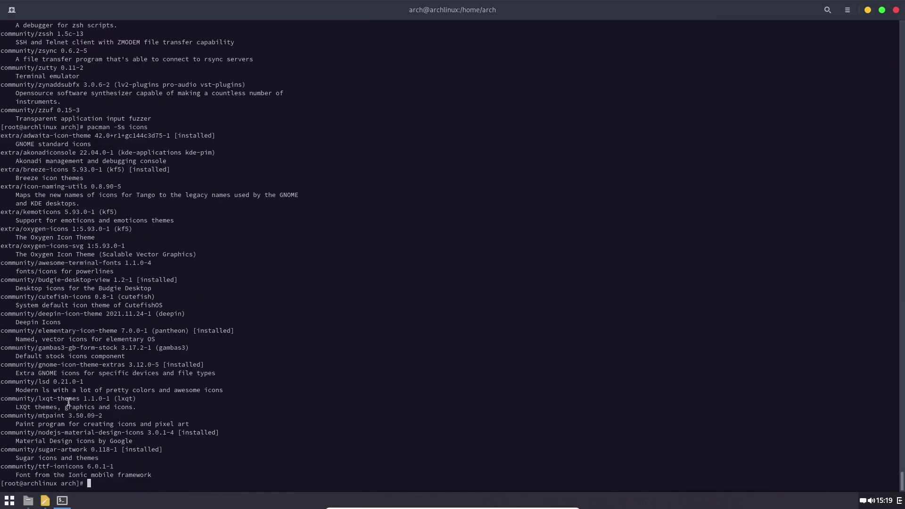
{"action": "left_click", "coordinate": [14, 504]}
Step: In Firefox, search 'linux gnome icons' and reach Shiny-Dark-Icons via gnome-look.org Full Icon Themes
{"action": "type", "text": "fire"}
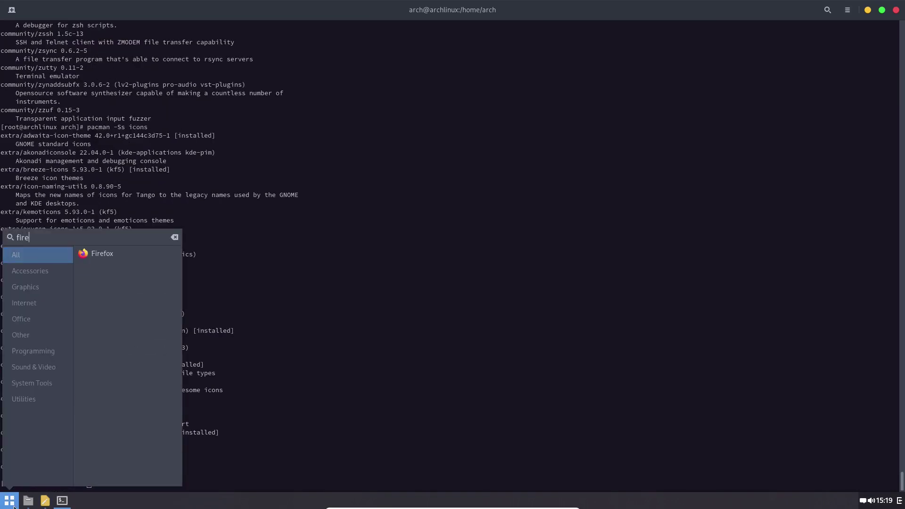
{"action": "left_click", "coordinate": [105, 255]}
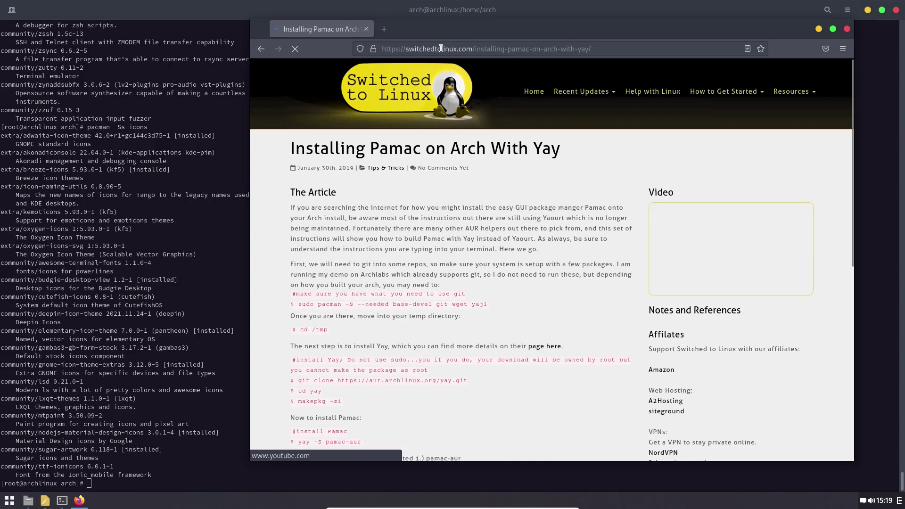
{"action": "left_click", "coordinate": [441, 49]}
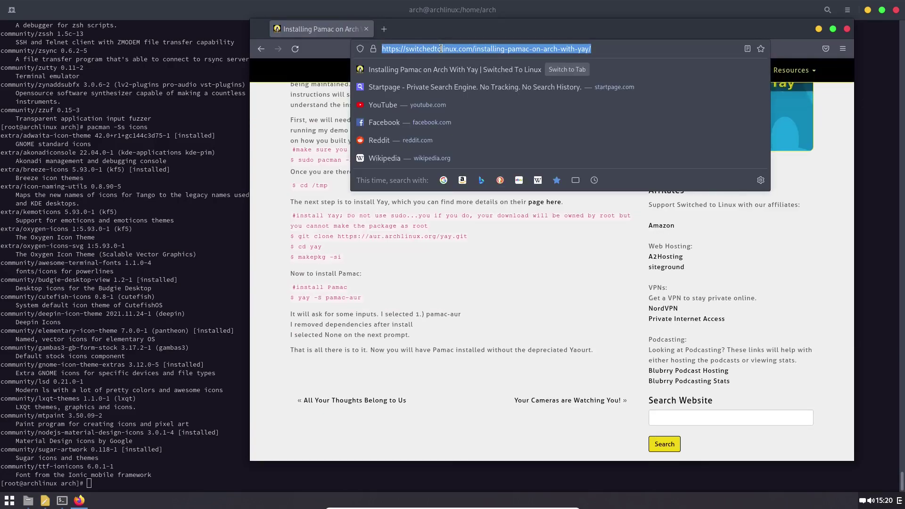
{"action": "type", "text": "linux"}
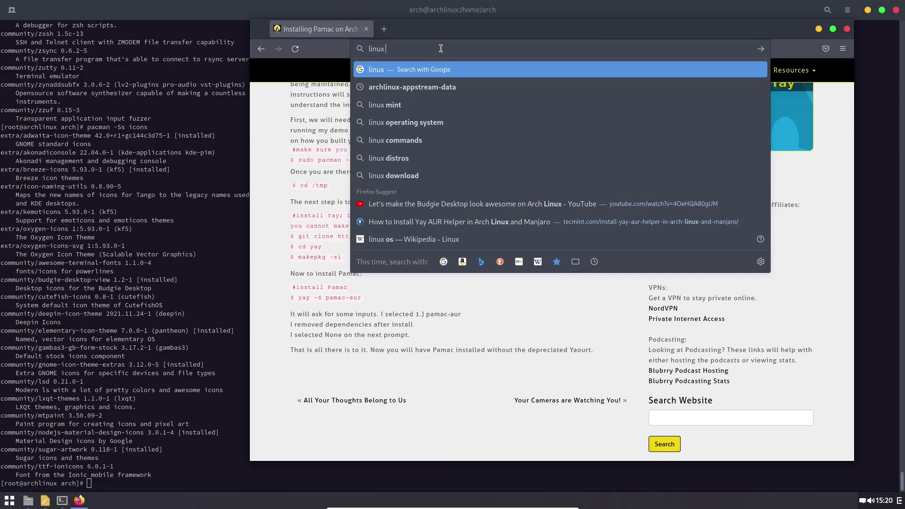
{"action": "type", "text": " gnome icons"}
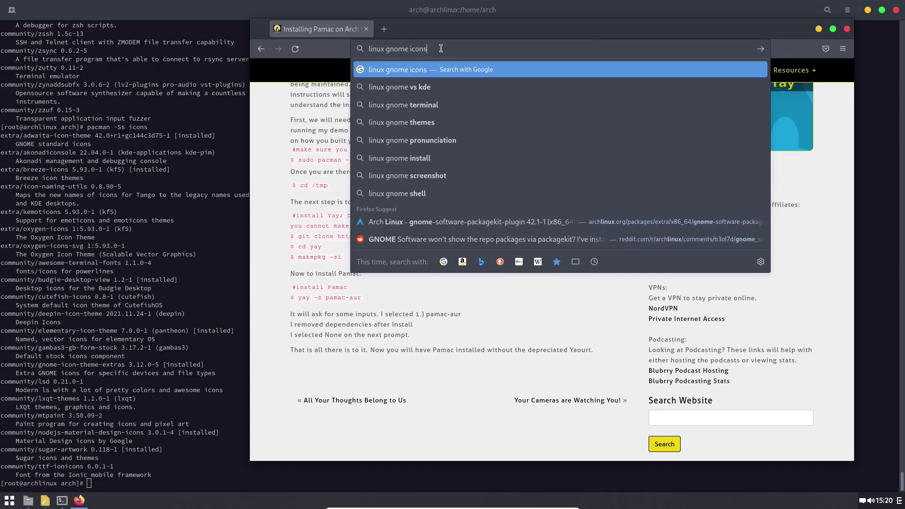
{"action": "key", "text": "Return"}
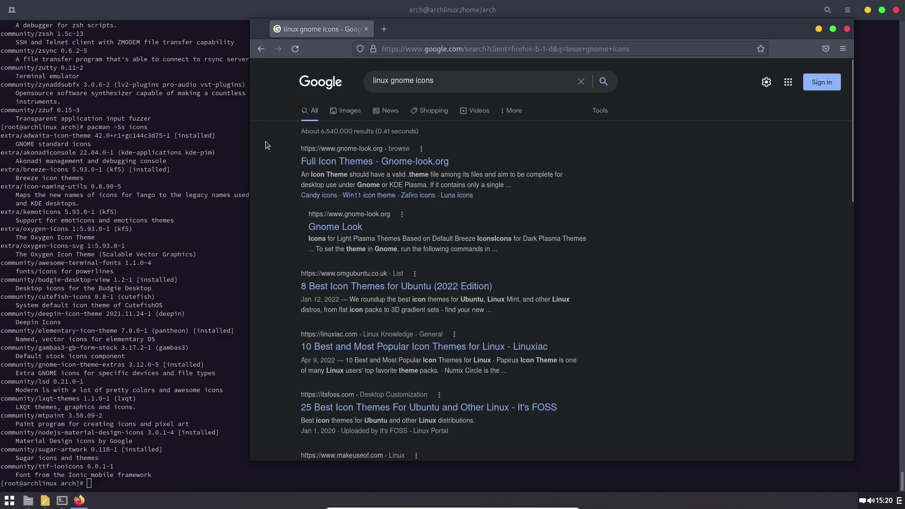
{"action": "left_click", "coordinate": [364, 163]}
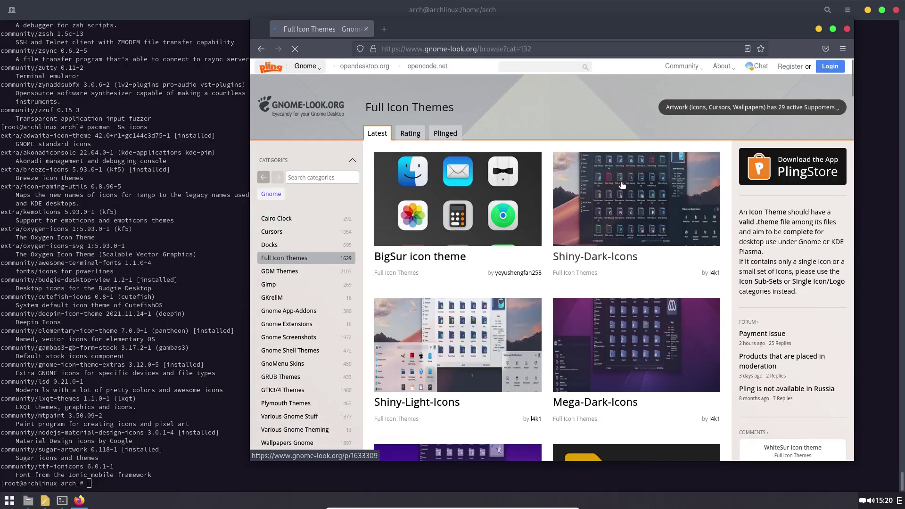
{"action": "left_click", "coordinate": [685, 262]}
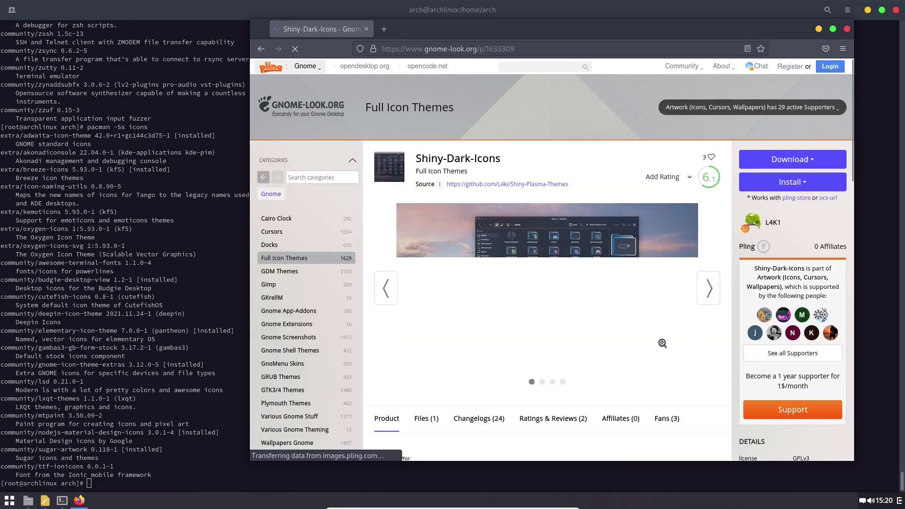
Step: Scroll through the Shiny-Dark-Icons page and view its Files tab
{"action": "scroll", "coordinate": [589, 321], "scroll_direction": "down", "scroll_amount": 4}
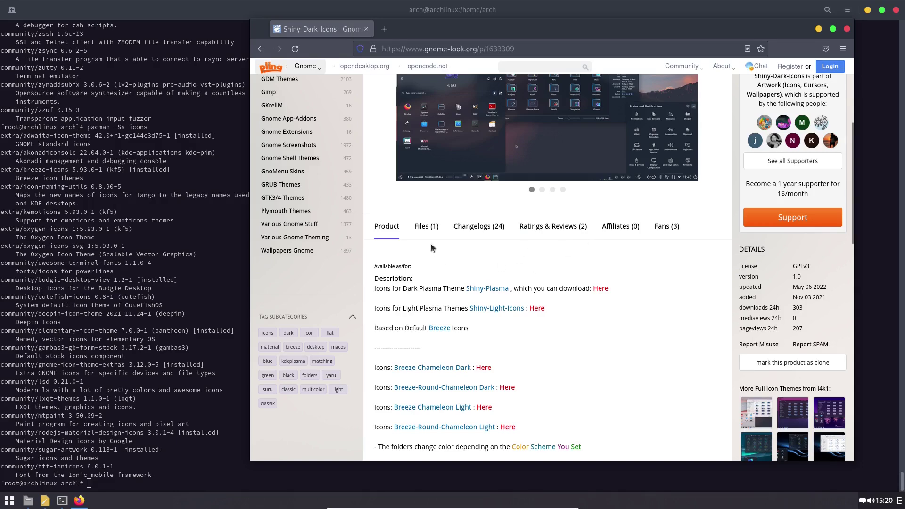
{"action": "scroll", "coordinate": [569, 300], "scroll_direction": "down", "scroll_amount": 5}
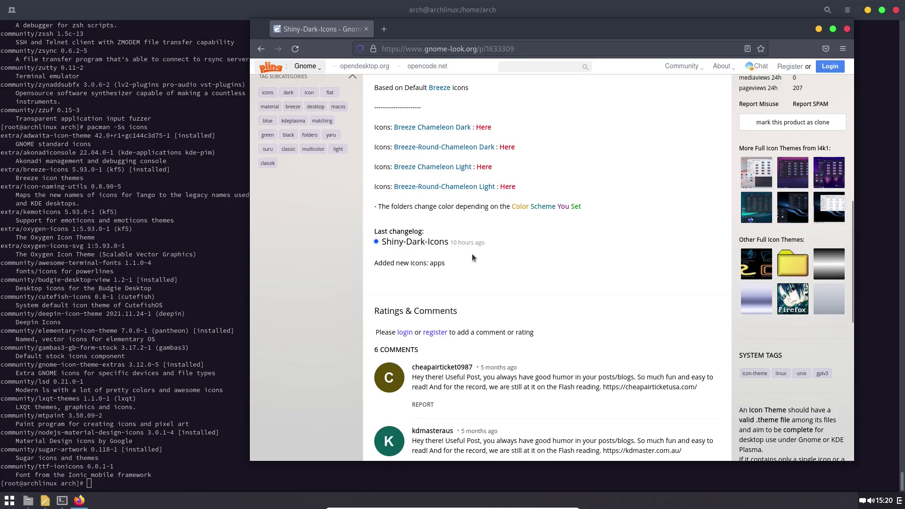
{"action": "scroll", "coordinate": [505, 278], "scroll_direction": "down", "scroll_amount": 1}
{"action": "scroll", "coordinate": [505, 278], "scroll_direction": "up", "scroll_amount": 6}
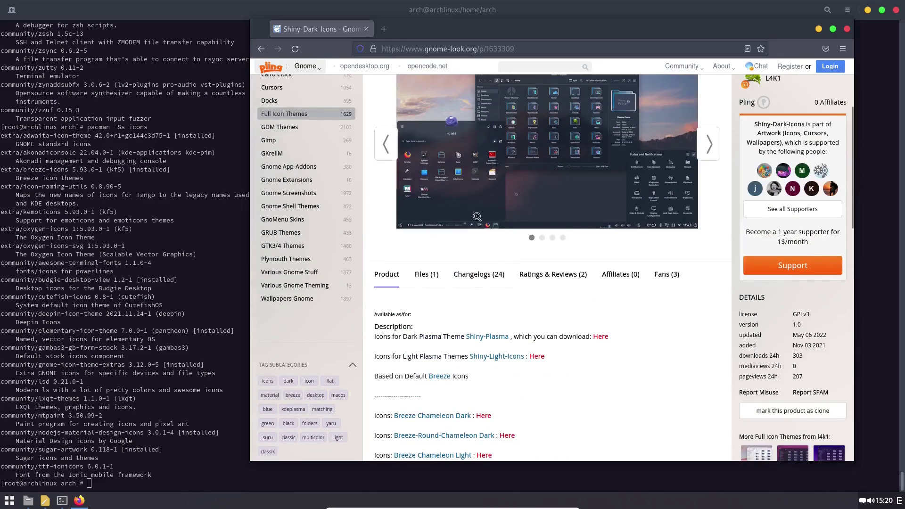
{"action": "left_click", "coordinate": [441, 275]}
{"action": "scroll", "coordinate": [476, 198], "scroll_direction": "down", "scroll_amount": 2}
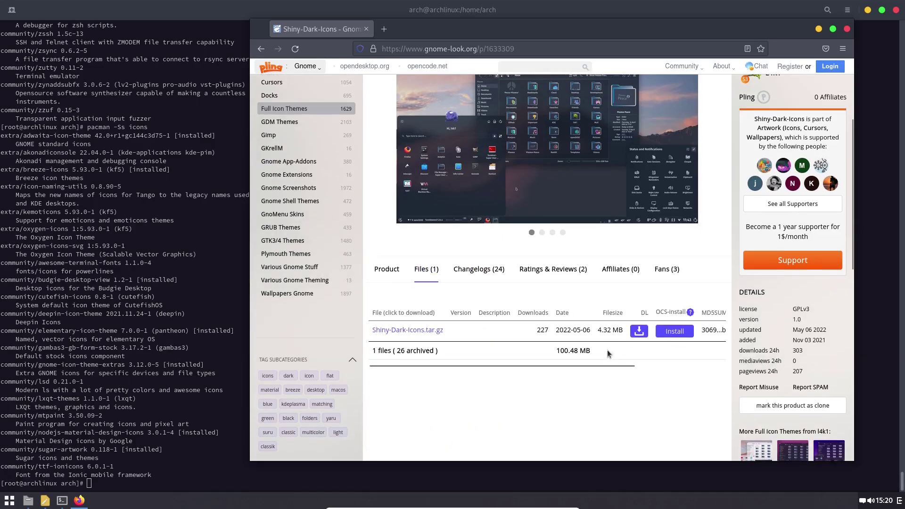
Step: Browse the Changelogs, Ratings, Affiliates and Fans tabs, then download Shiny-Dark-Icons.tar.gz
{"action": "left_click", "coordinate": [477, 186]}
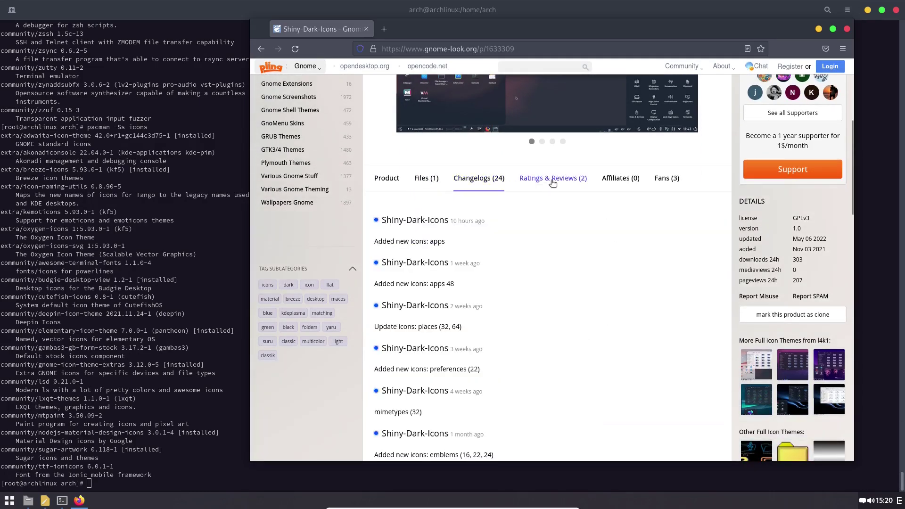
{"action": "left_click", "coordinate": [553, 184]}
{"action": "left_click", "coordinate": [609, 183]}
{"action": "left_click", "coordinate": [662, 179]}
{"action": "left_click", "coordinate": [388, 178]}
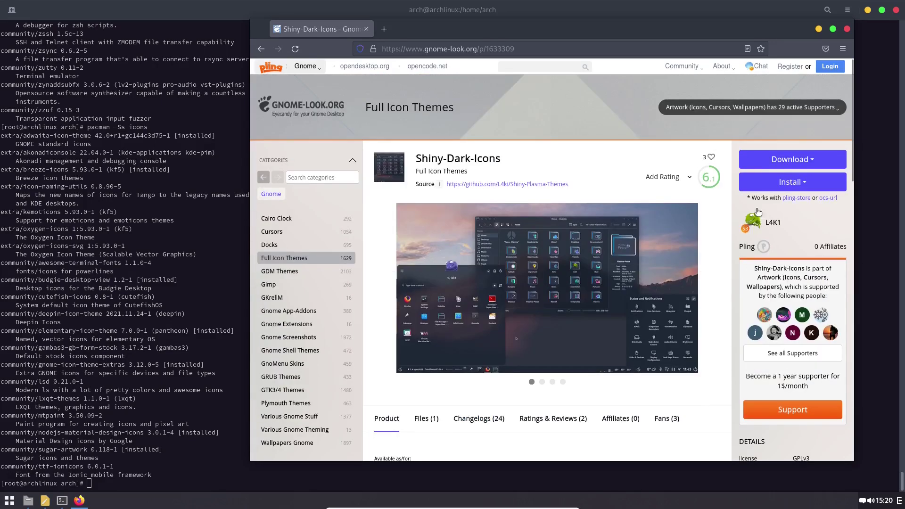
{"action": "left_click", "coordinate": [802, 161]}
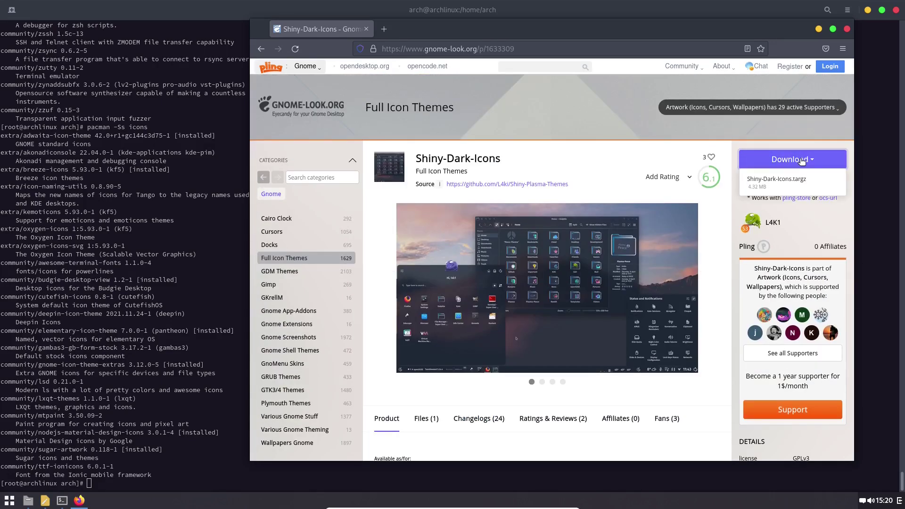
{"action": "left_click", "coordinate": [777, 180]}
Step: Create a new .icons folder in the Home folder and open it
{"action": "left_click", "coordinate": [580, 241]}
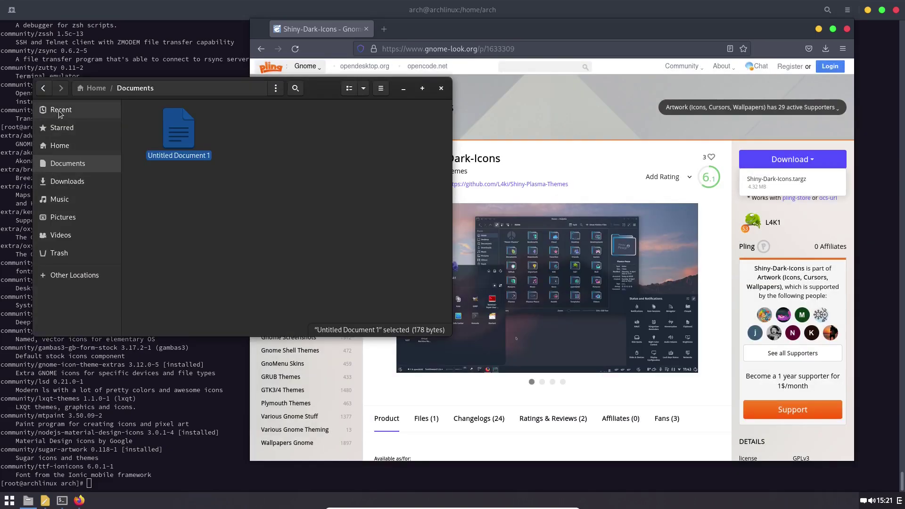
{"action": "left_click", "coordinate": [60, 145]}
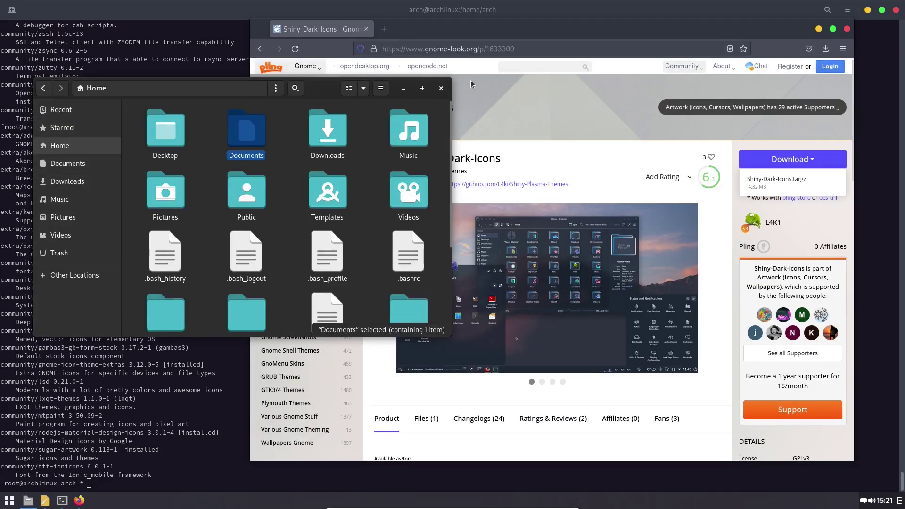
{"action": "scroll", "coordinate": [369, 189], "scroll_direction": "down", "scroll_amount": 5}
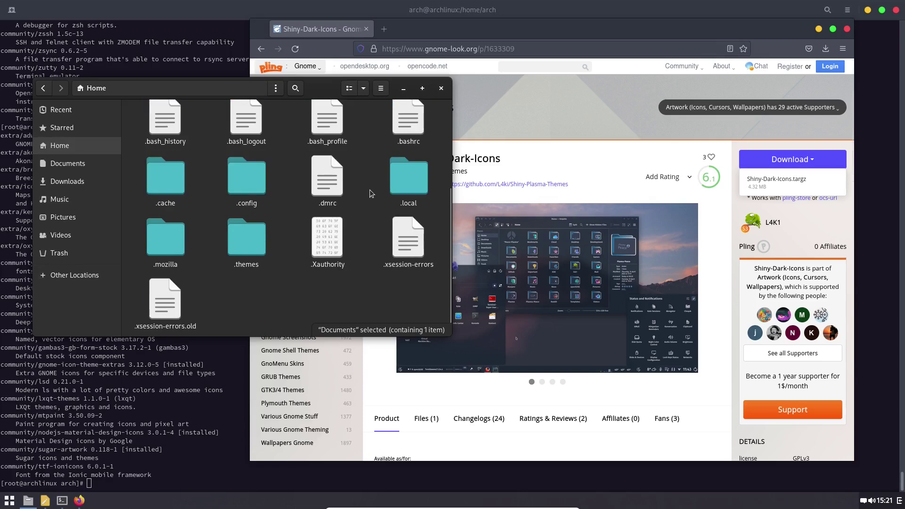
{"action": "right_click", "coordinate": [374, 232]}
{"action": "left_click", "coordinate": [401, 240]}
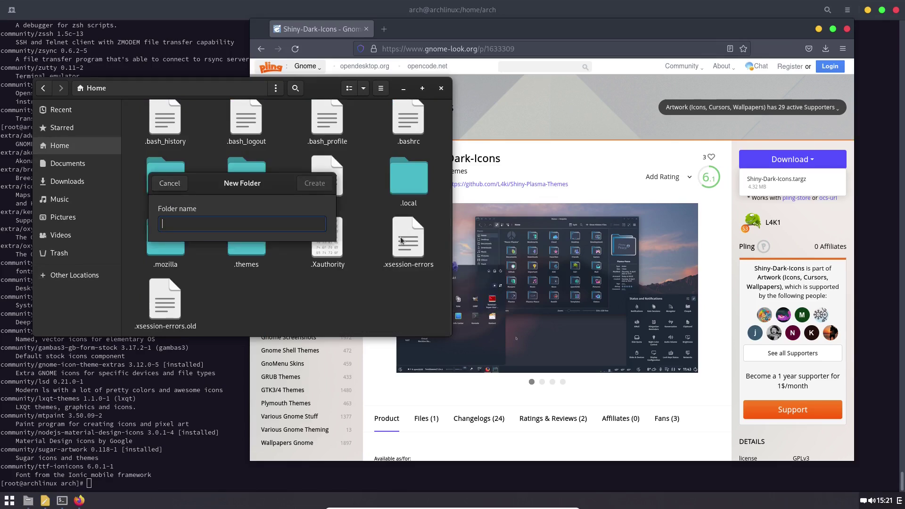
{"action": "type", "text": ".icons"}
{"action": "key", "text": "Return"}
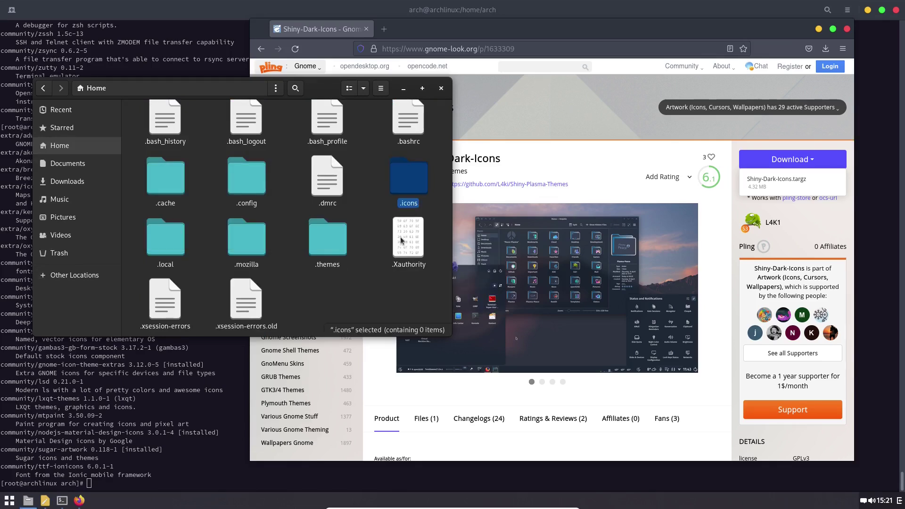
{"action": "double_click", "coordinate": [407, 174]}
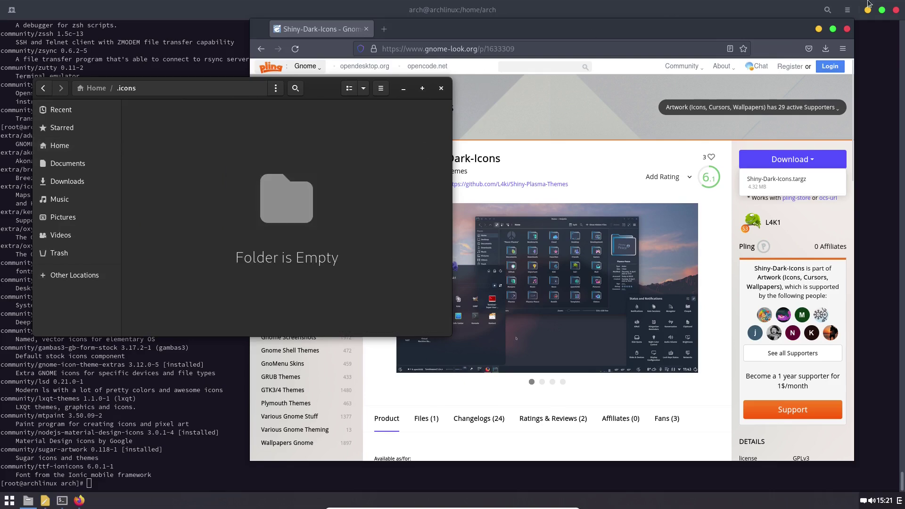
Step: Open the downloaded Shiny-Dark-Icons archive from Firefox's downloads list
{"action": "left_click", "coordinate": [825, 49]}
{"action": "left_click", "coordinate": [641, 69]}
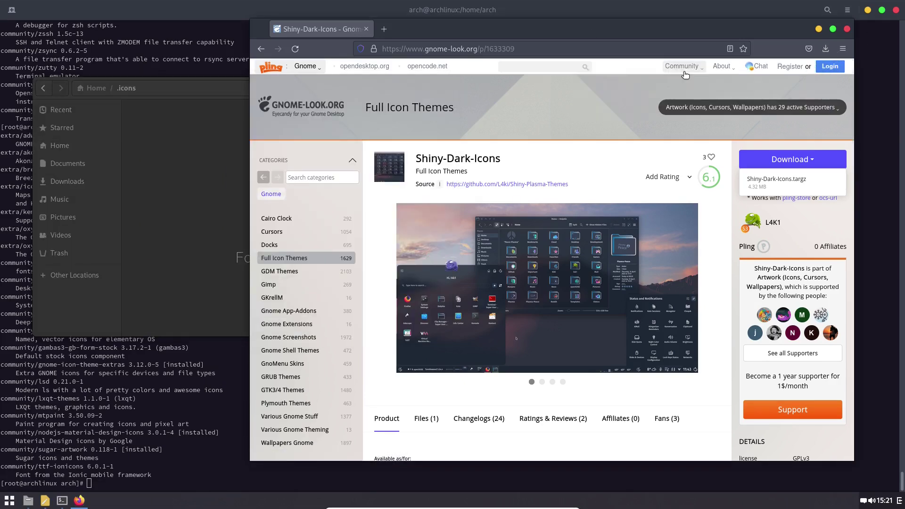
{"action": "left_click_drag", "start_coordinate": [148, 29], "coordinate": [607, 144]}
Step: Drag the Shiny-Dark-Icons folder into .icons, then close Archive Manager and Files
{"action": "left_click_drag", "start_coordinate": [533, 198], "coordinate": [174, 144]}
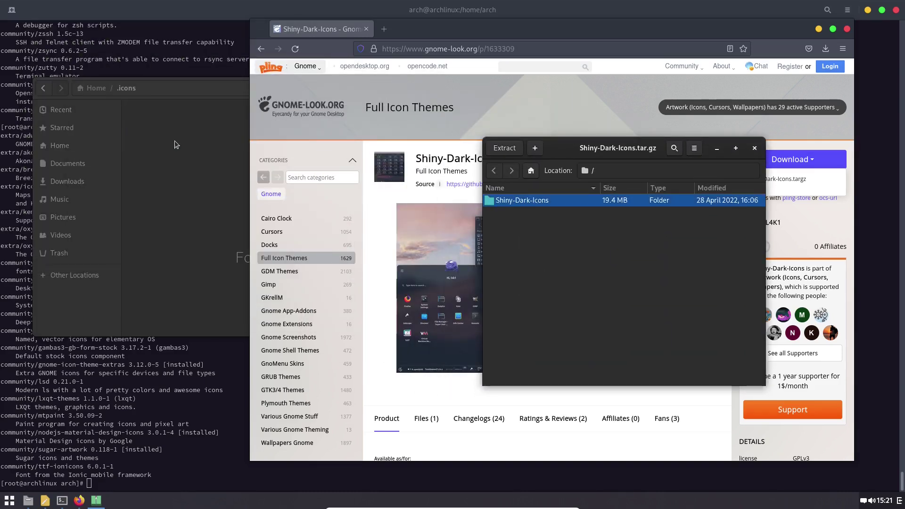
{"action": "left_click", "coordinate": [171, 146]}
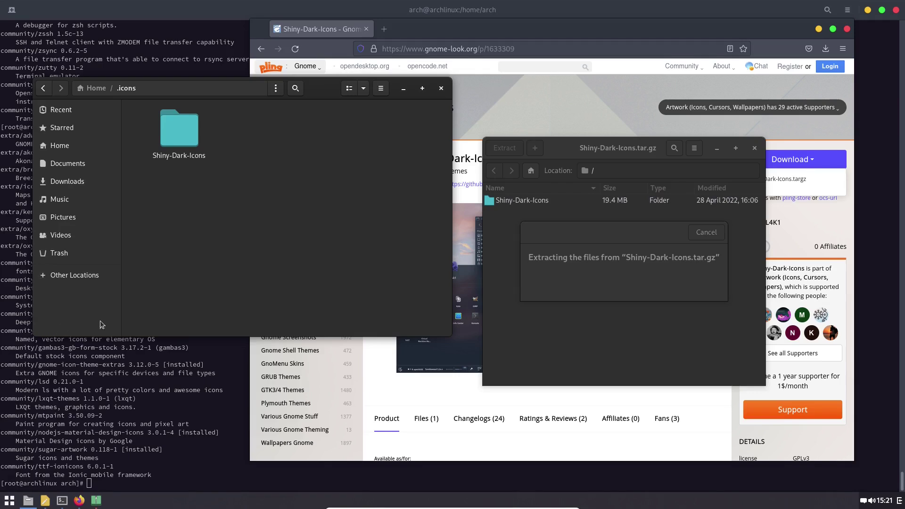
{"action": "left_click", "coordinate": [754, 148]}
{"action": "left_click", "coordinate": [442, 88]}
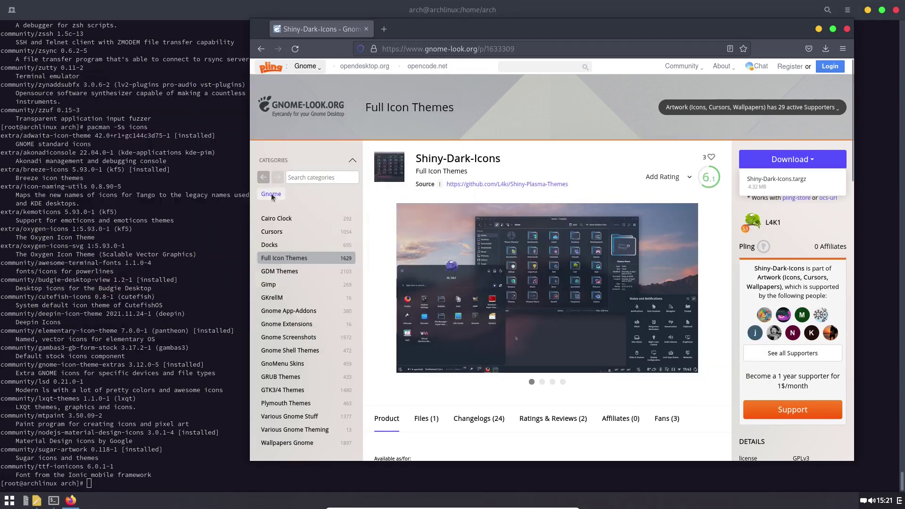
{"action": "left_click", "coordinate": [5, 502]}
Step: Set the Budgie icon theme to Shiny-Dark-Icons, then close settings, Firefox and the terminal
{"action": "type", "text": "br"}
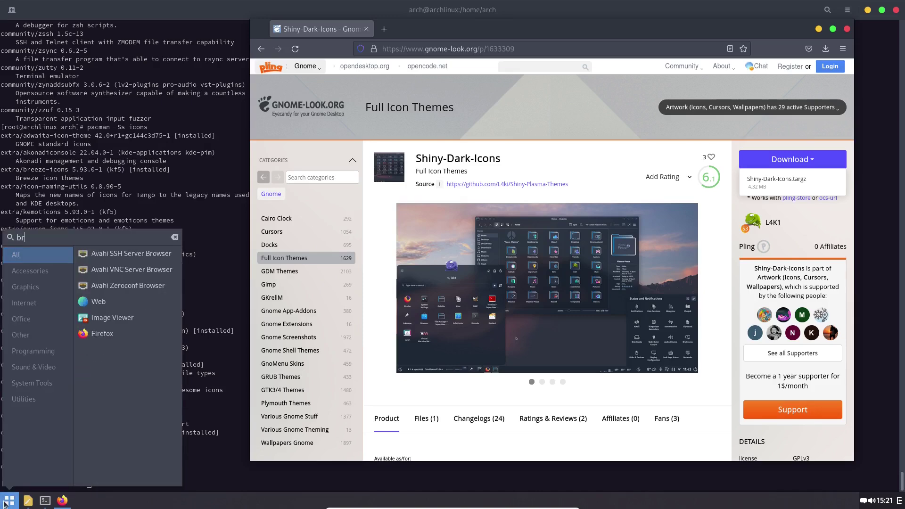
{"action": "key", "text": "BackSpace"}
{"action": "type", "text": "ud"}
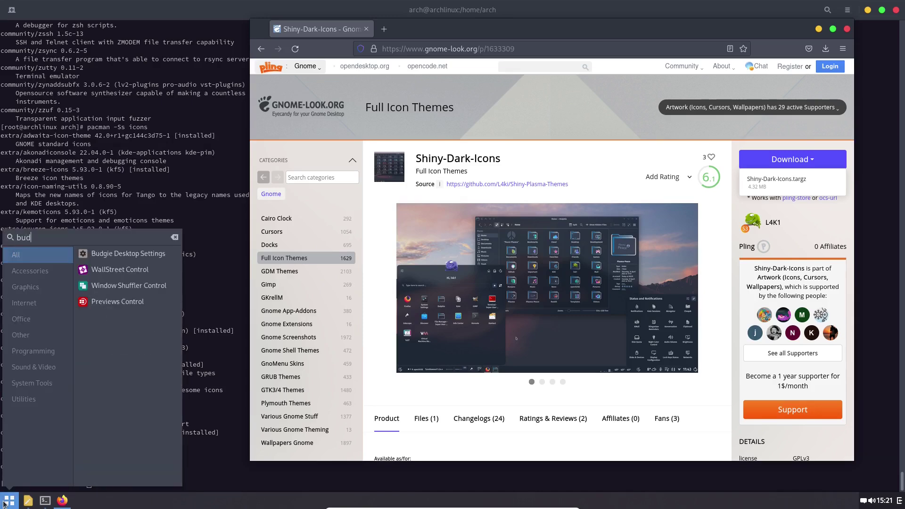
{"action": "left_click", "coordinate": [84, 254]}
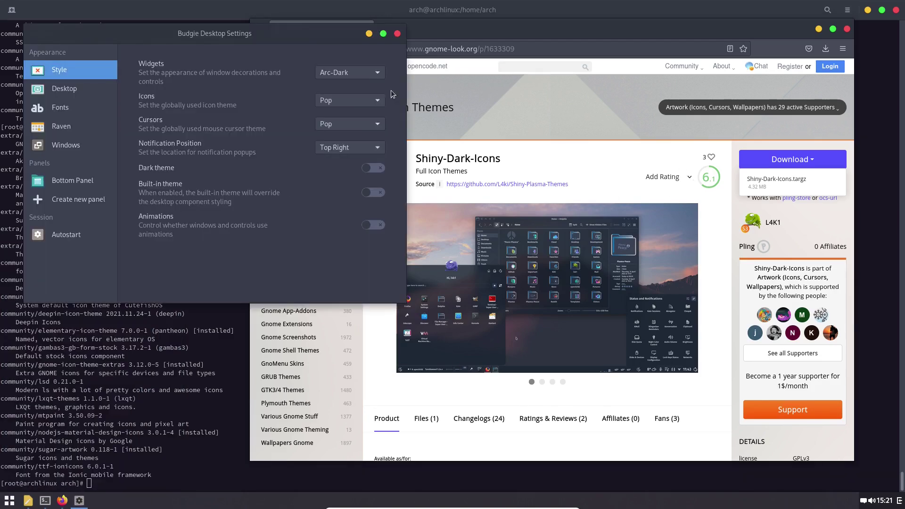
{"action": "left_click", "coordinate": [377, 104]}
{"action": "left_click", "coordinate": [376, 116]}
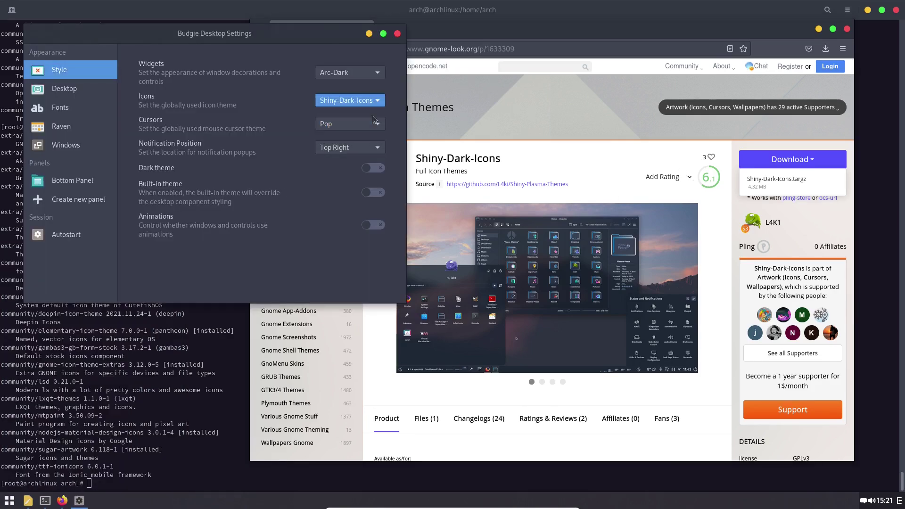
{"action": "left_click_drag", "start_coordinate": [299, 42], "coordinate": [475, 109]}
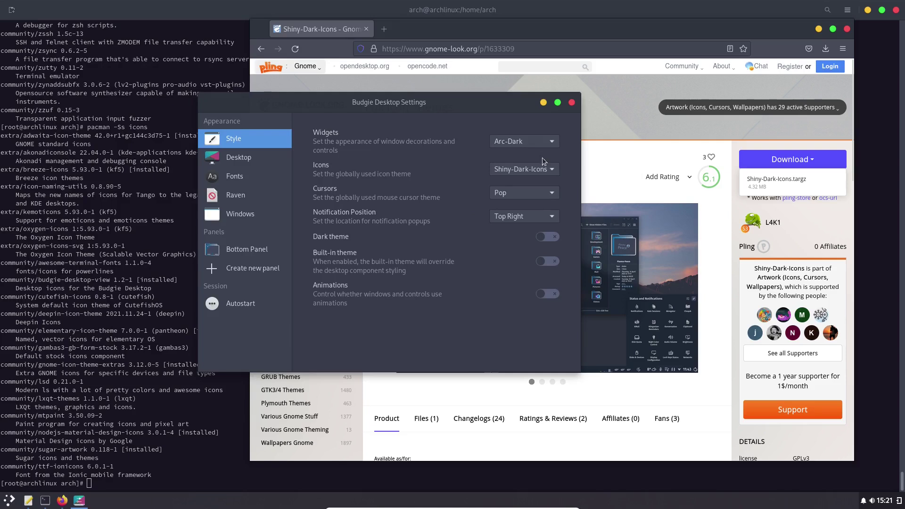
{"action": "left_click", "coordinate": [572, 102]}
{"action": "left_click", "coordinate": [847, 29]}
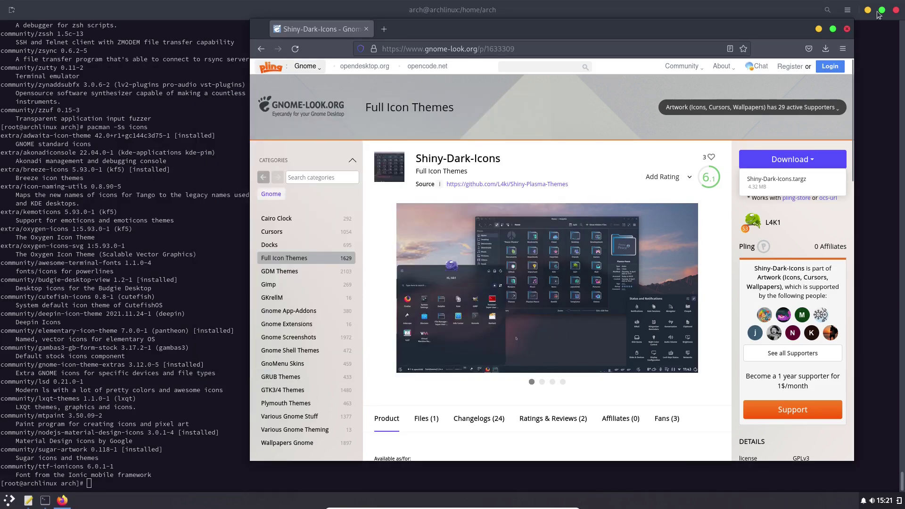
{"action": "left_click", "coordinate": [896, 10]}
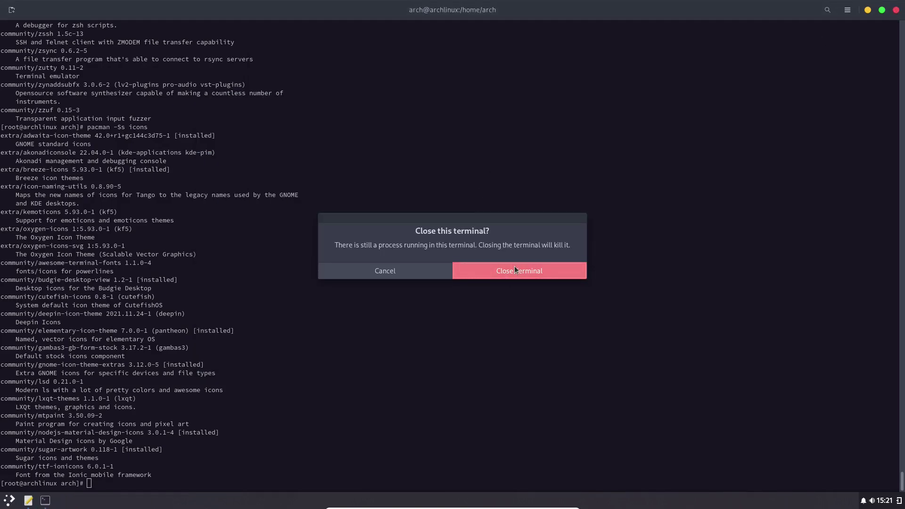
Step: Confirm closing the terminal, close gedit, then open, scroll and close the Home folder
{"action": "left_click", "coordinate": [514, 270]}
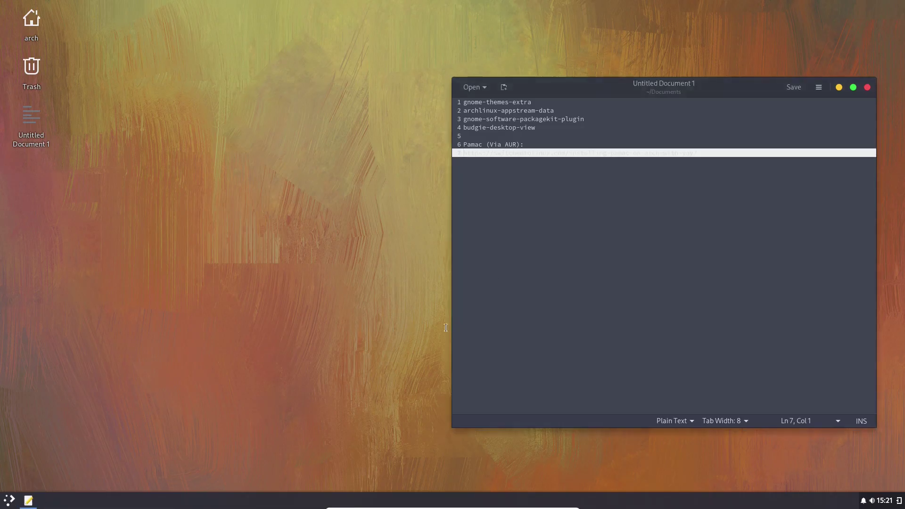
{"action": "left_click", "coordinate": [868, 88]}
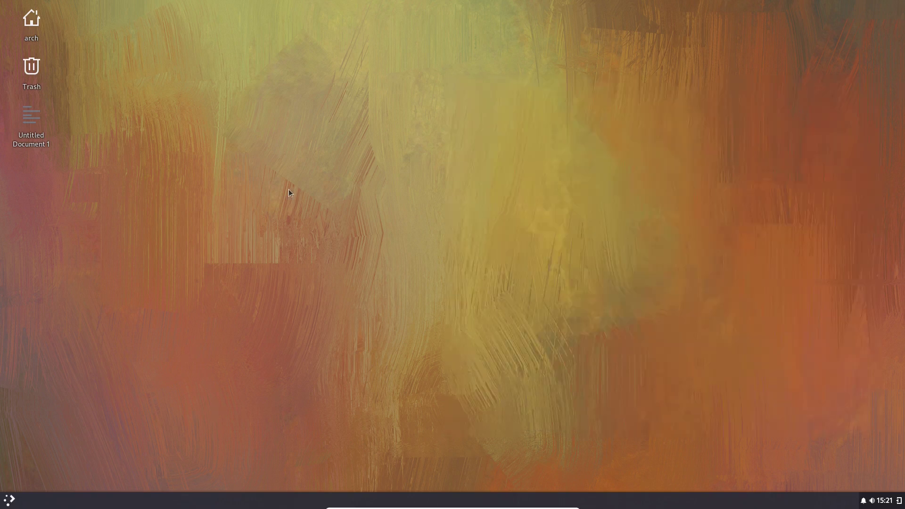
{"action": "double_click", "coordinate": [34, 23]}
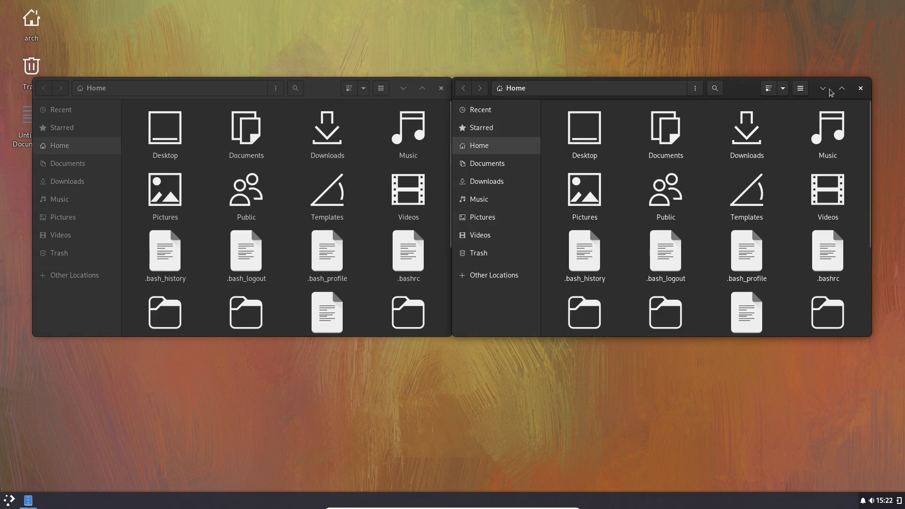
{"action": "left_click", "coordinate": [860, 88]}
{"action": "scroll", "coordinate": [263, 222], "scroll_direction": "down", "scroll_amount": 1}
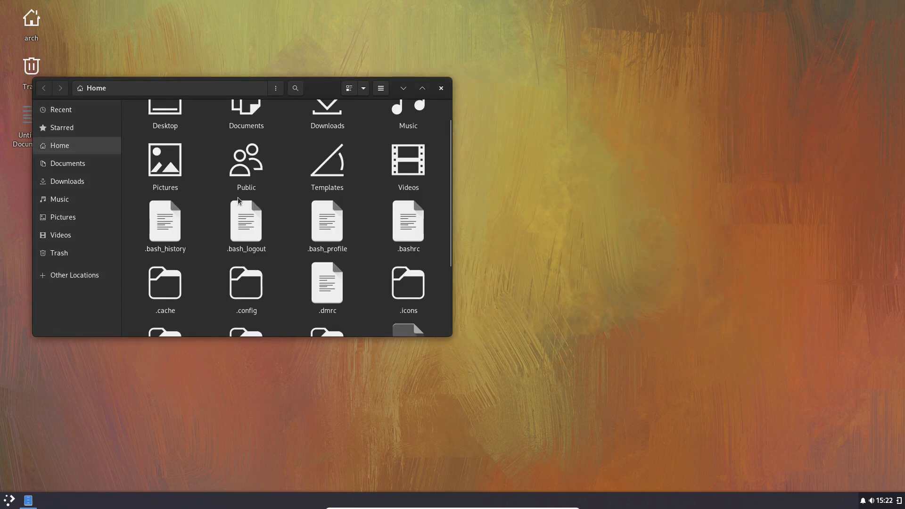
{"action": "scroll", "coordinate": [358, 273], "scroll_direction": "up", "scroll_amount": 1}
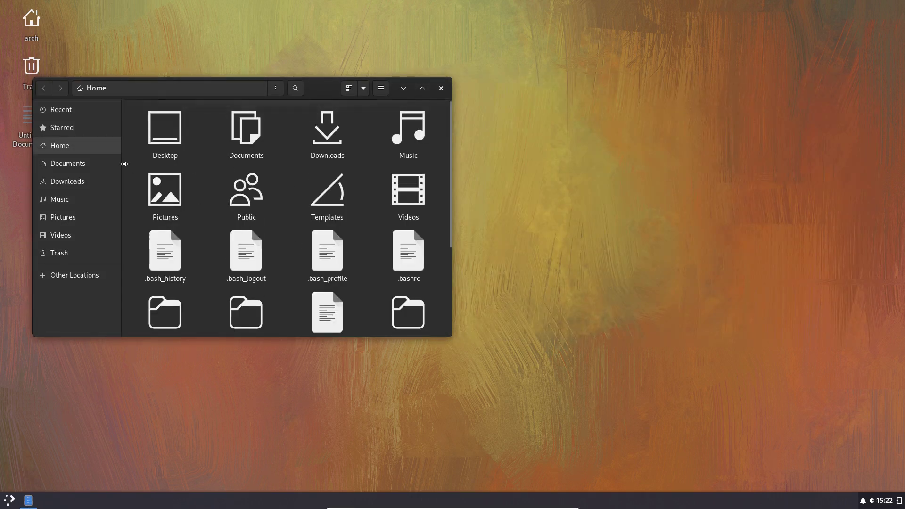
{"action": "scroll", "coordinate": [345, 270], "scroll_direction": "down", "scroll_amount": 5}
{"action": "scroll", "coordinate": [345, 270], "scroll_direction": "up", "scroll_amount": 5}
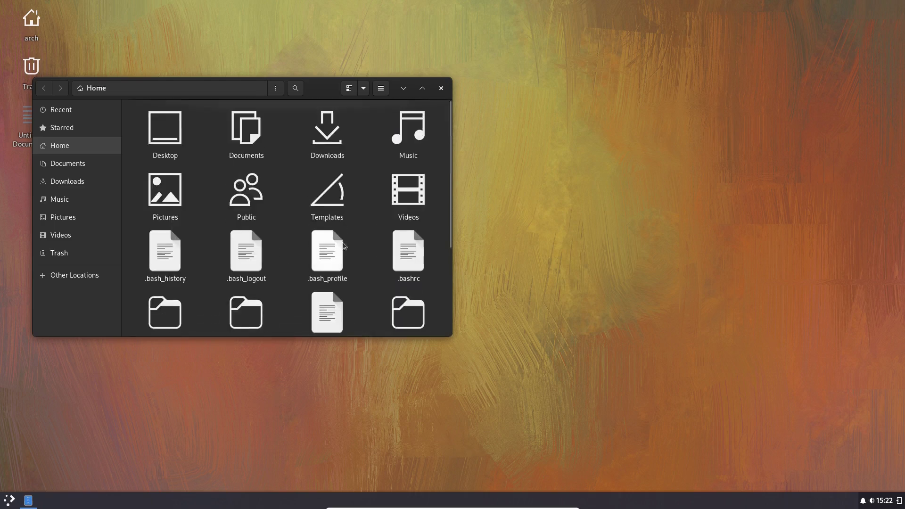
{"action": "left_click", "coordinate": [441, 88]}
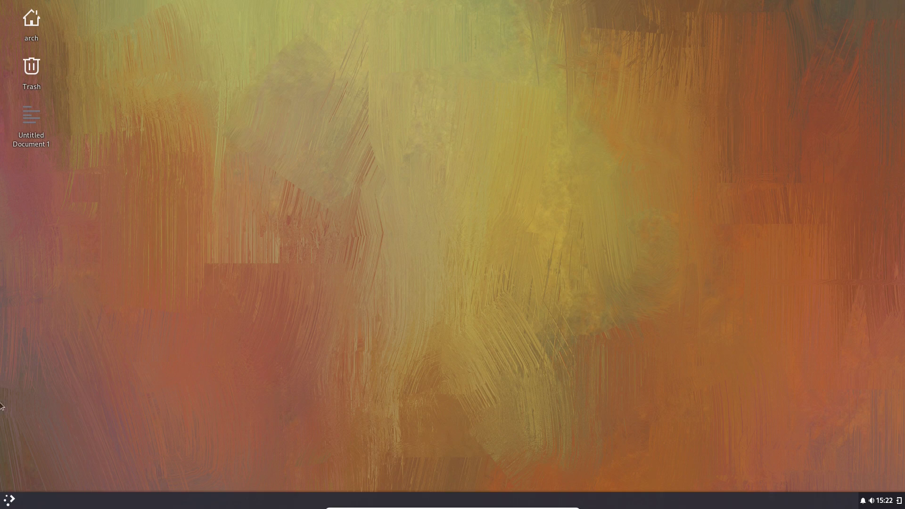
Step: Set the icon theme to Pop and turn on the dark theme in Budgie Desktop Settings
{"action": "left_click", "coordinate": [13, 504]}
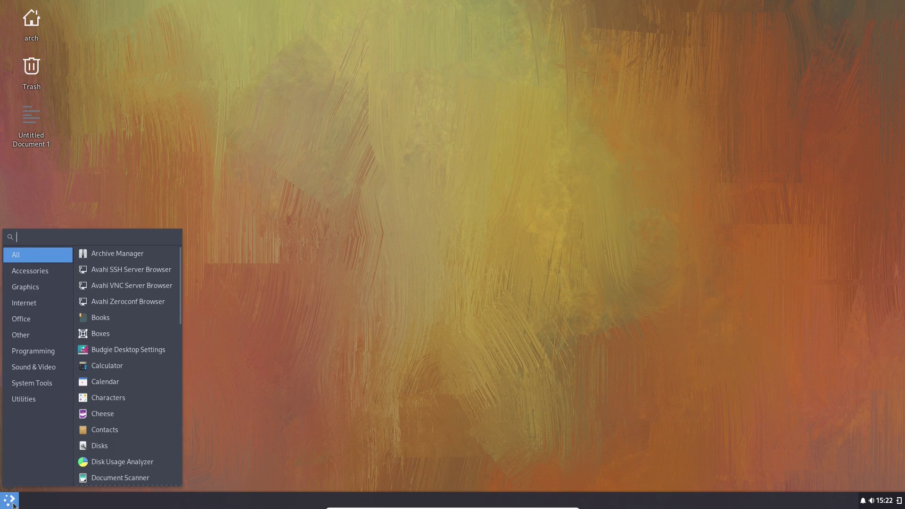
{"action": "left_click", "coordinate": [106, 352]}
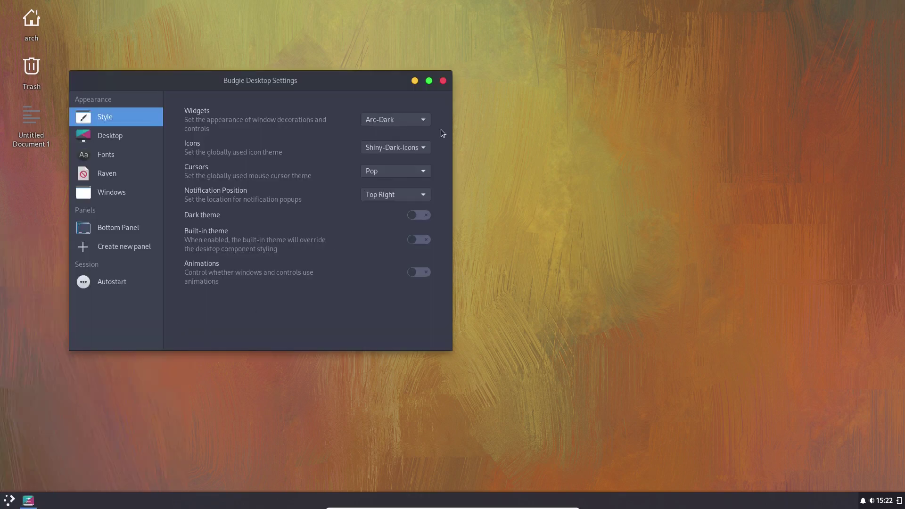
{"action": "left_click", "coordinate": [415, 148]}
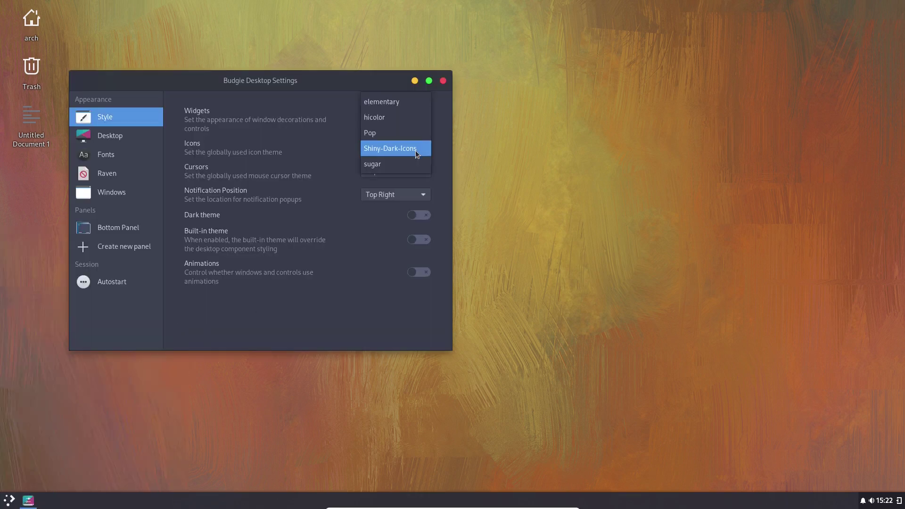
{"action": "left_click", "coordinate": [393, 138]}
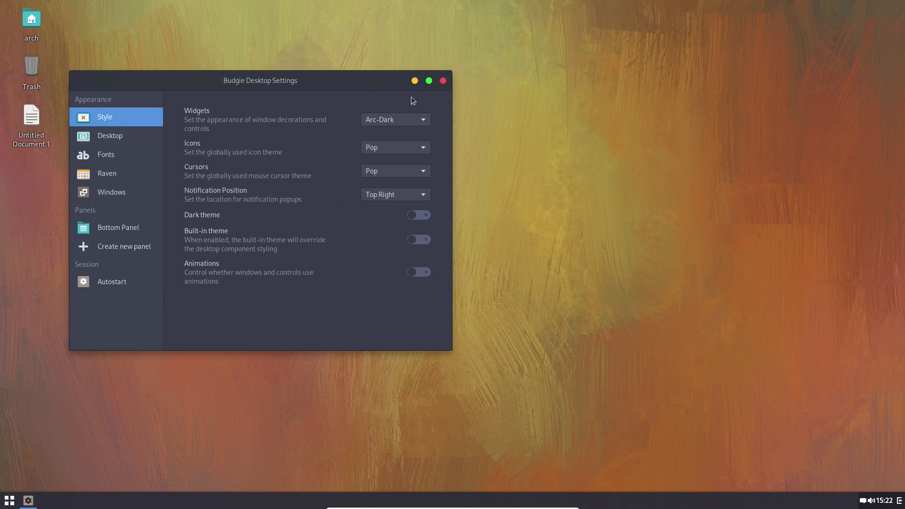
{"action": "left_click", "coordinate": [421, 216]}
{"action": "left_click_drag", "start_coordinate": [299, 84], "coordinate": [426, 94]}
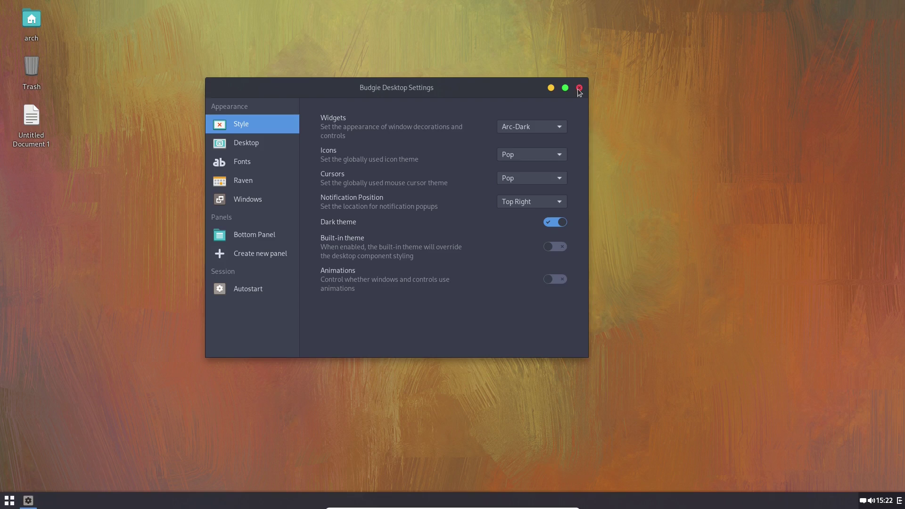
Step: Check the cursor theme list, keep Pop, and close the settings window
{"action": "left_click", "coordinate": [558, 178]}
{"action": "left_click", "coordinate": [506, 279]}
{"action": "left_click", "coordinate": [579, 87]}
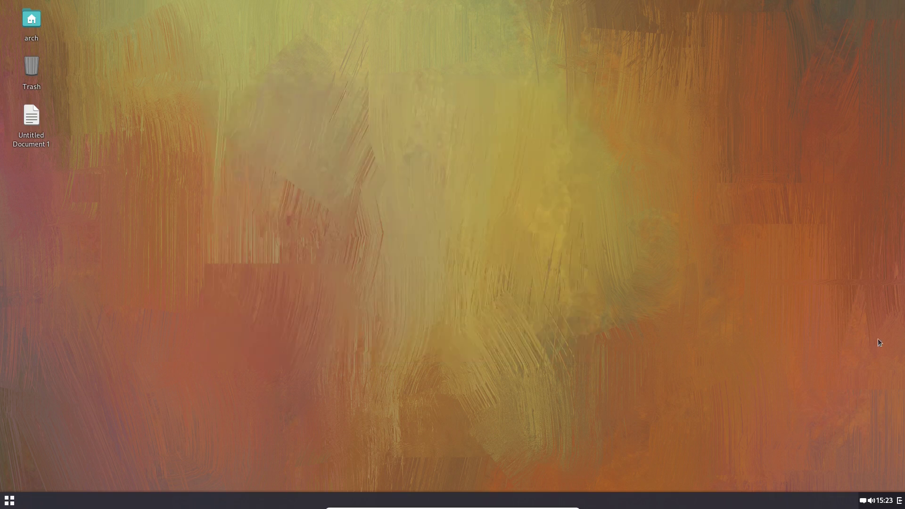
{"action": "left_click", "coordinate": [10, 500]}
{"action": "scroll", "coordinate": [110, 367], "scroll_direction": "down", "scroll_amount": 1}
{"action": "scroll", "coordinate": [117, 375], "scroll_direction": "down", "scroll_amount": 5}
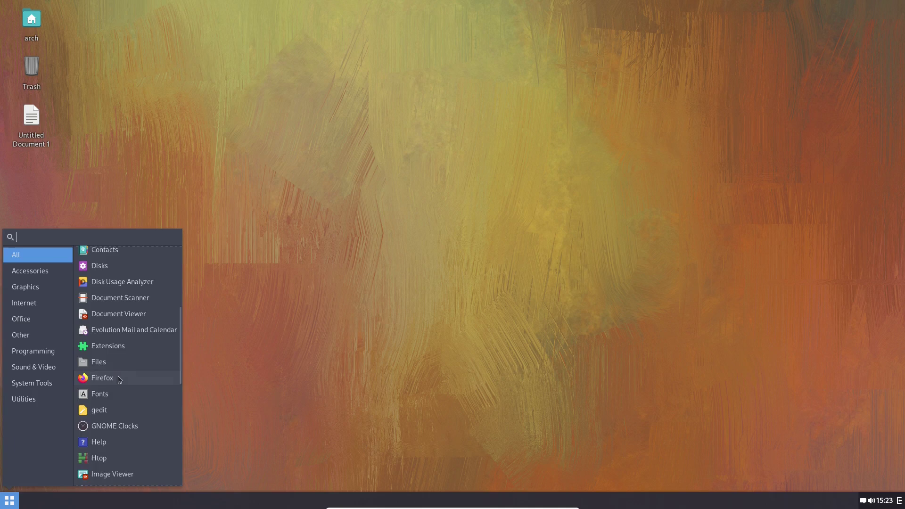
{"action": "scroll", "coordinate": [119, 379], "scroll_direction": "down", "scroll_amount": 5}
{"action": "scroll", "coordinate": [119, 380], "scroll_direction": "up", "scroll_amount": 10}
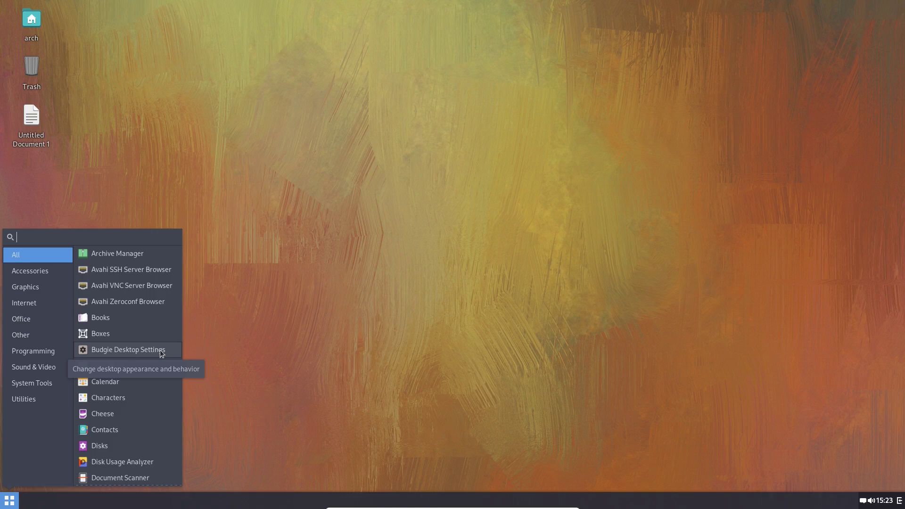
{"action": "left_click", "coordinate": [162, 353]}
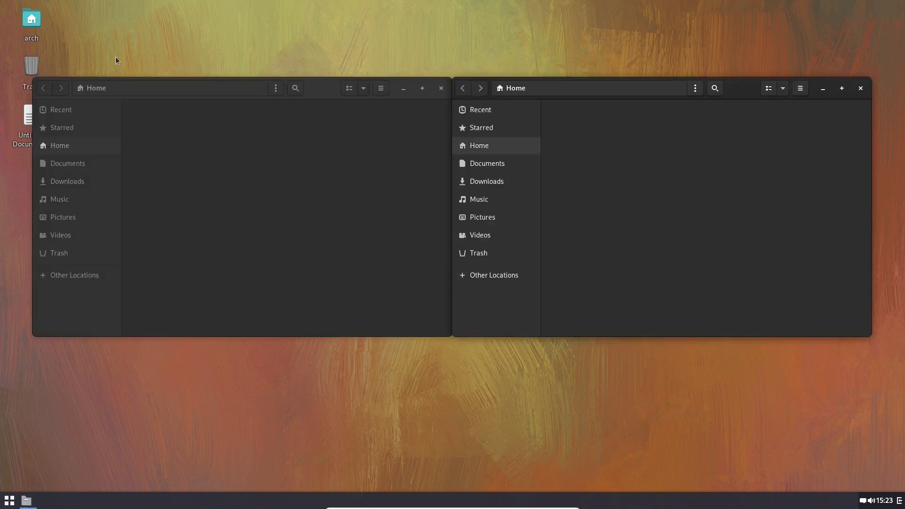
Step: Close the duplicate Home window, move the remaining one right of centre, and show Other Locations
{"action": "left_click", "coordinate": [864, 90]}
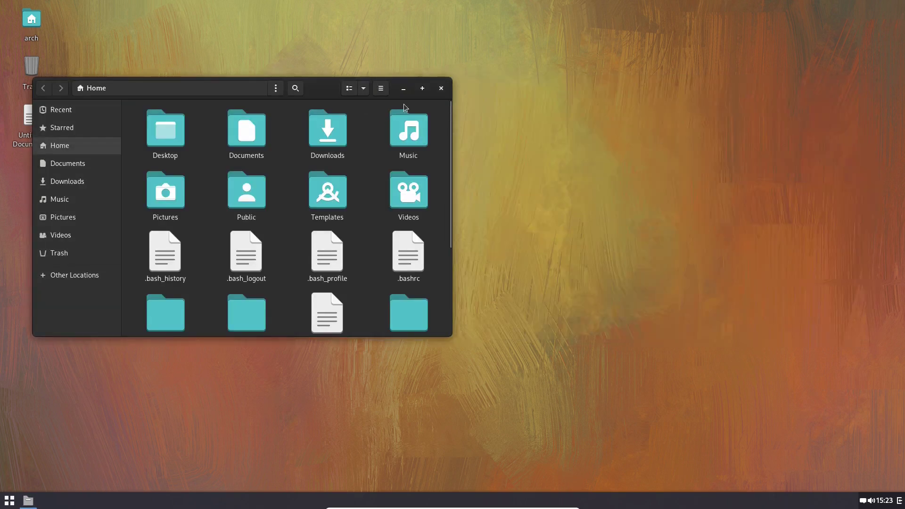
{"action": "left_click_drag", "start_coordinate": [333, 93], "coordinate": [634, 106]}
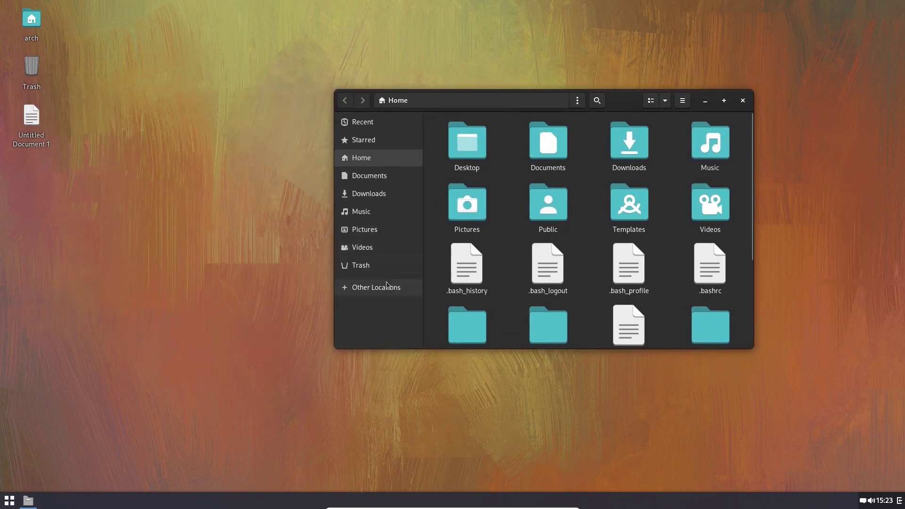
{"action": "left_click", "coordinate": [373, 287]}
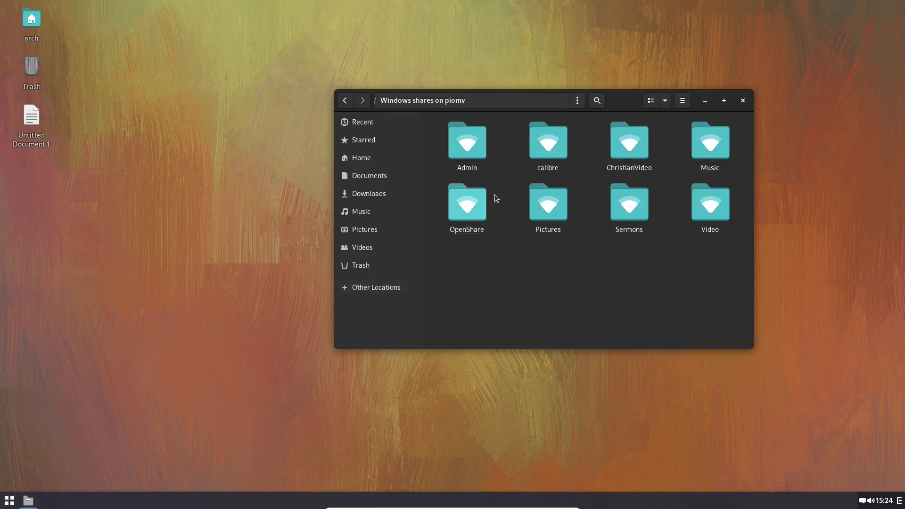
Step: Connect to the OpenShare share on piomv, scroll through its files, then close Files
{"action": "left_click", "coordinate": [476, 214]}
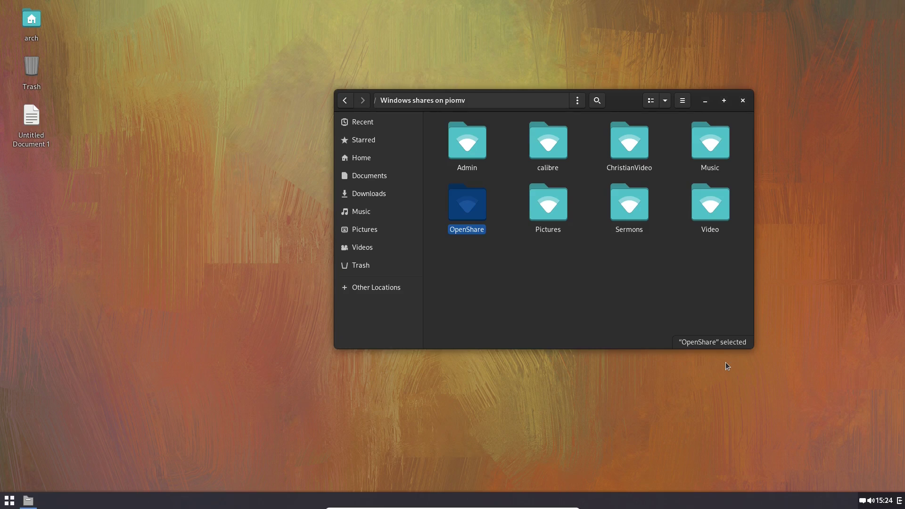
{"action": "key", "text": "Return"}
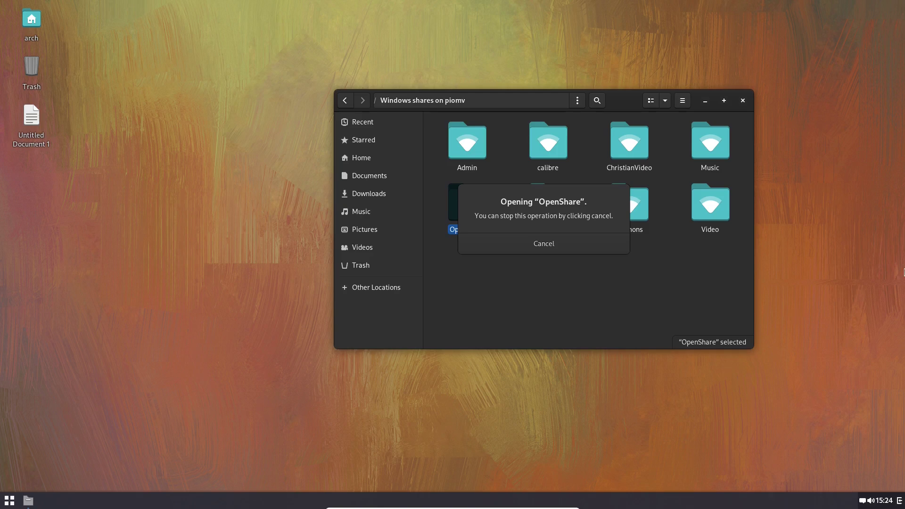
{"action": "left_click", "coordinate": [628, 125]}
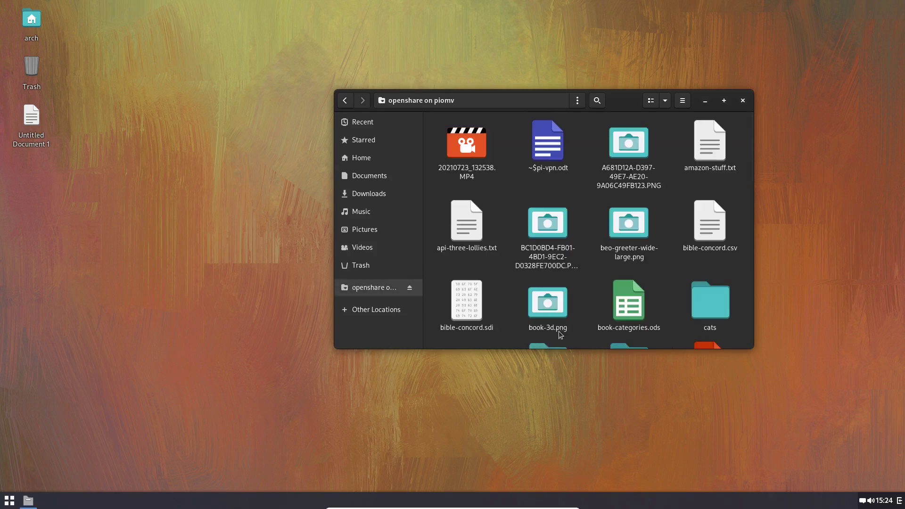
{"action": "scroll", "coordinate": [694, 296], "scroll_direction": "down", "scroll_amount": 10}
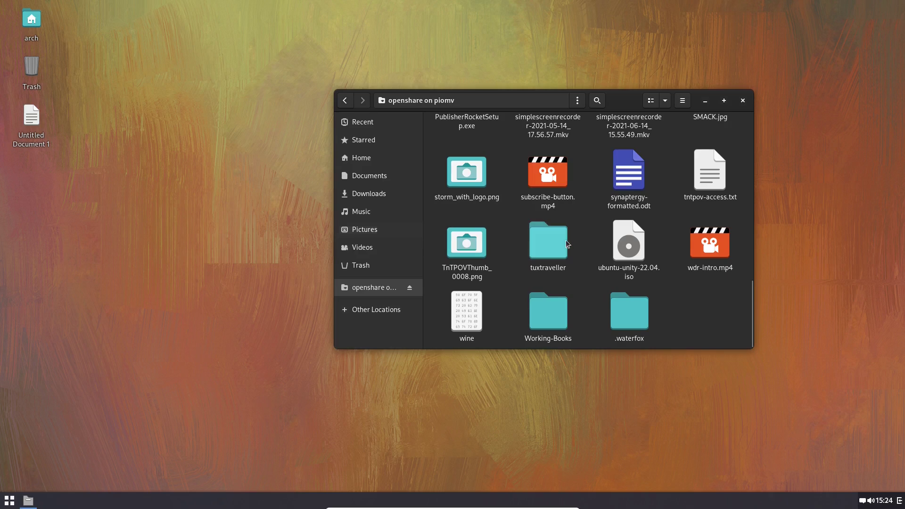
{"action": "scroll", "coordinate": [568, 244], "scroll_direction": "up", "scroll_amount": 5}
{"action": "left_click", "coordinate": [743, 101]}
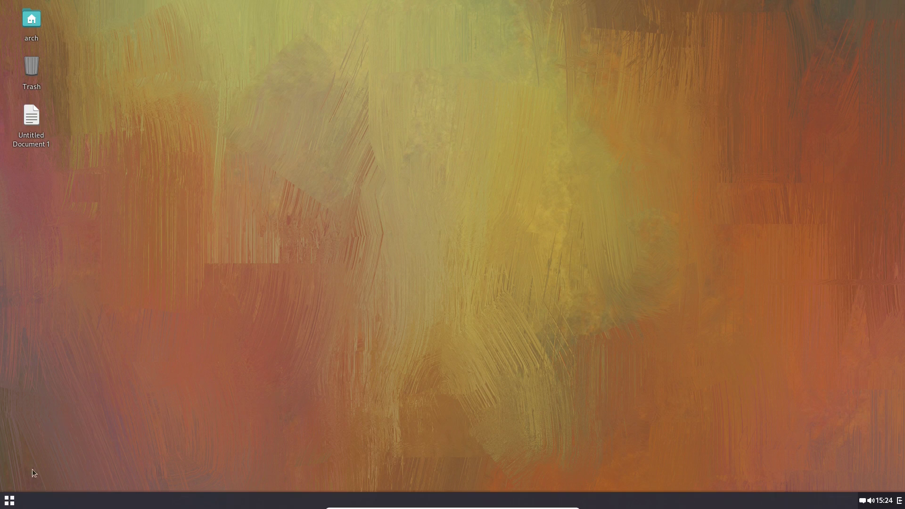
Step: Dismiss the app menu, then open Raven with the 6 May 2022 calendar and audio controls
{"action": "left_click", "coordinate": [10, 500]}
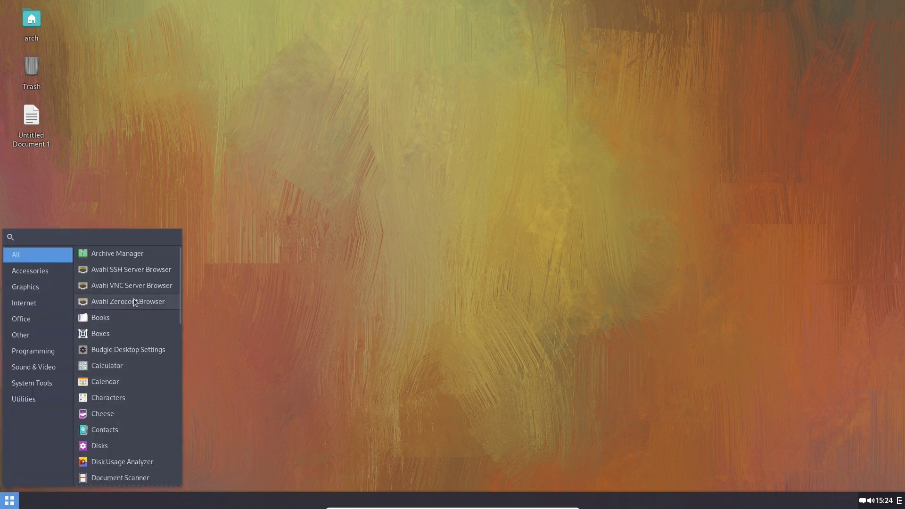
{"action": "left_click", "coordinate": [607, 433]}
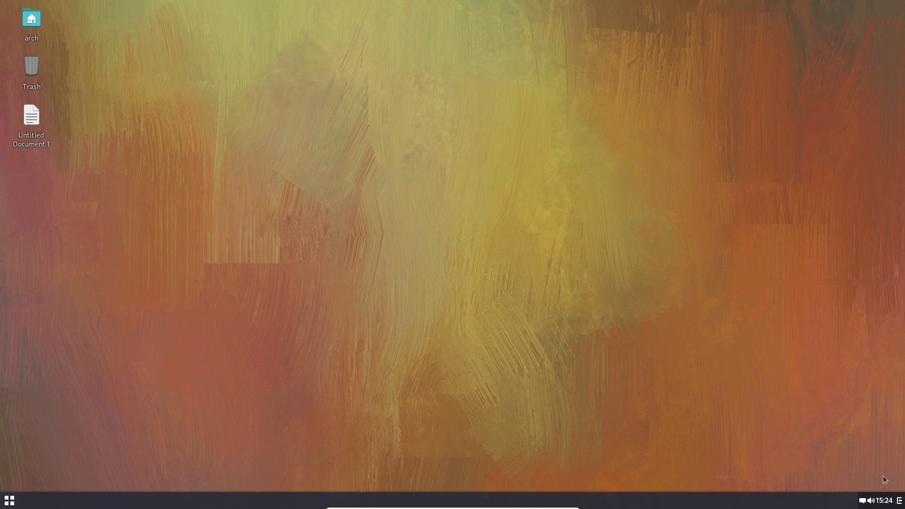
{"action": "left_click", "coordinate": [899, 502]}
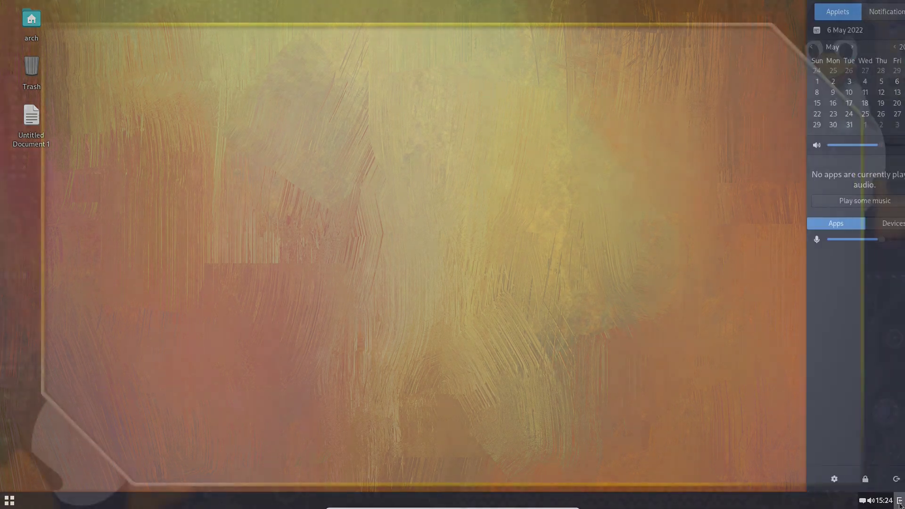